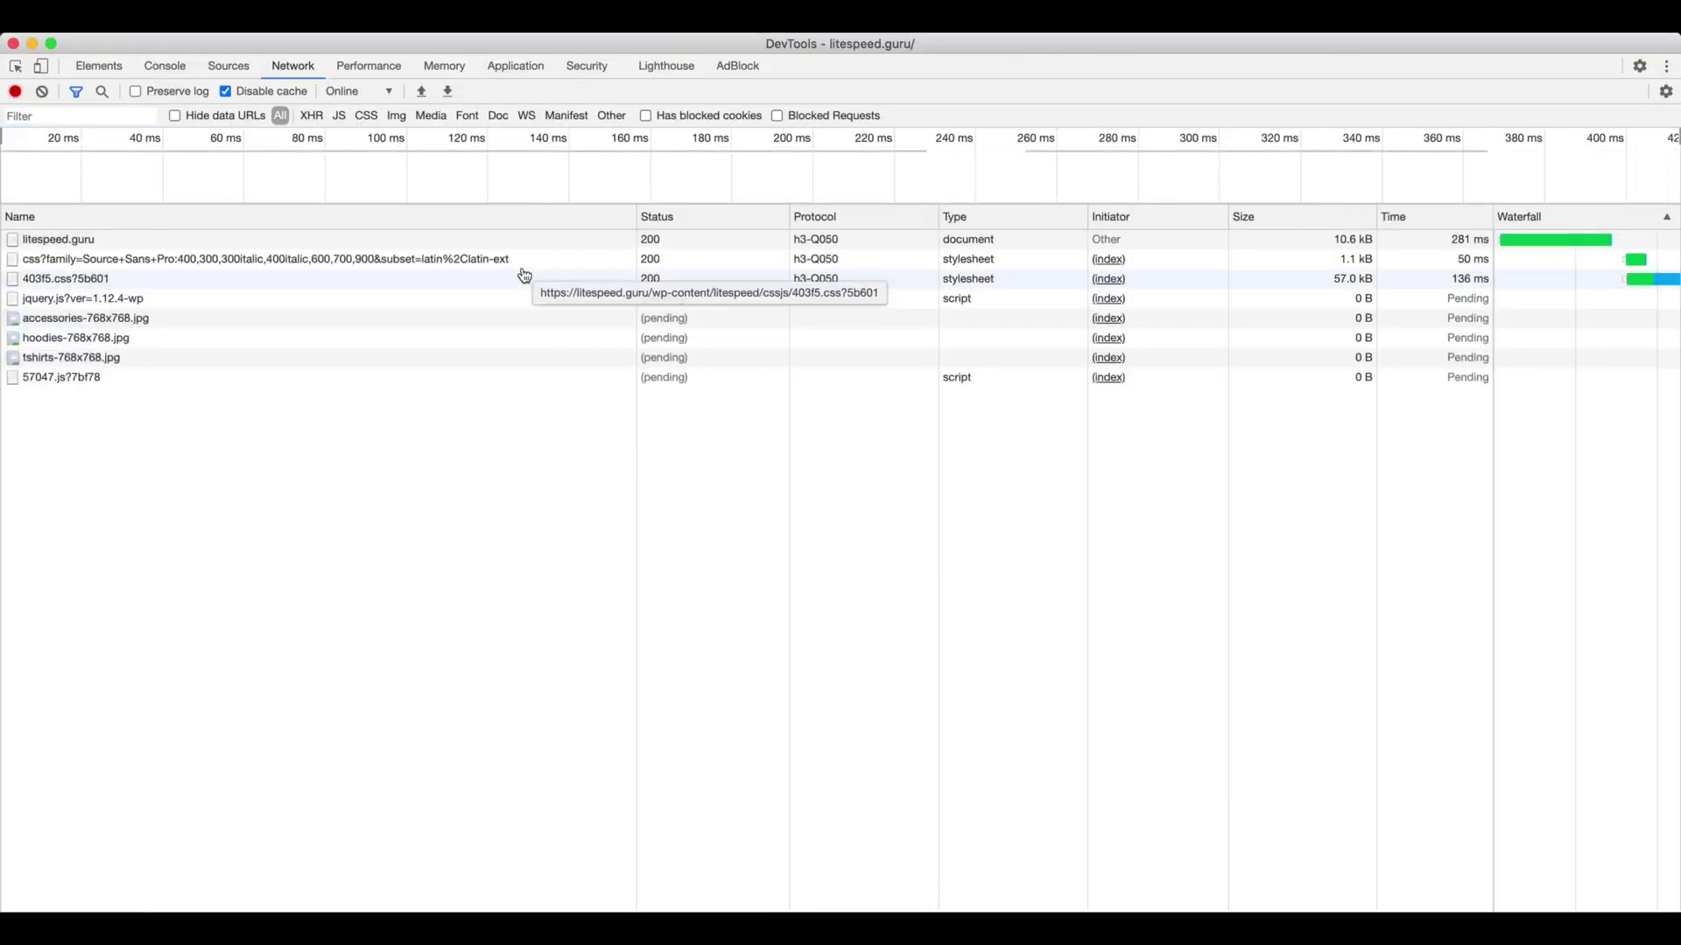
Step: Note the home page's x-litespeed-cache-control header, then add the Beanie to the cart
click(529, 245)
drag(799, 630, 888, 633)
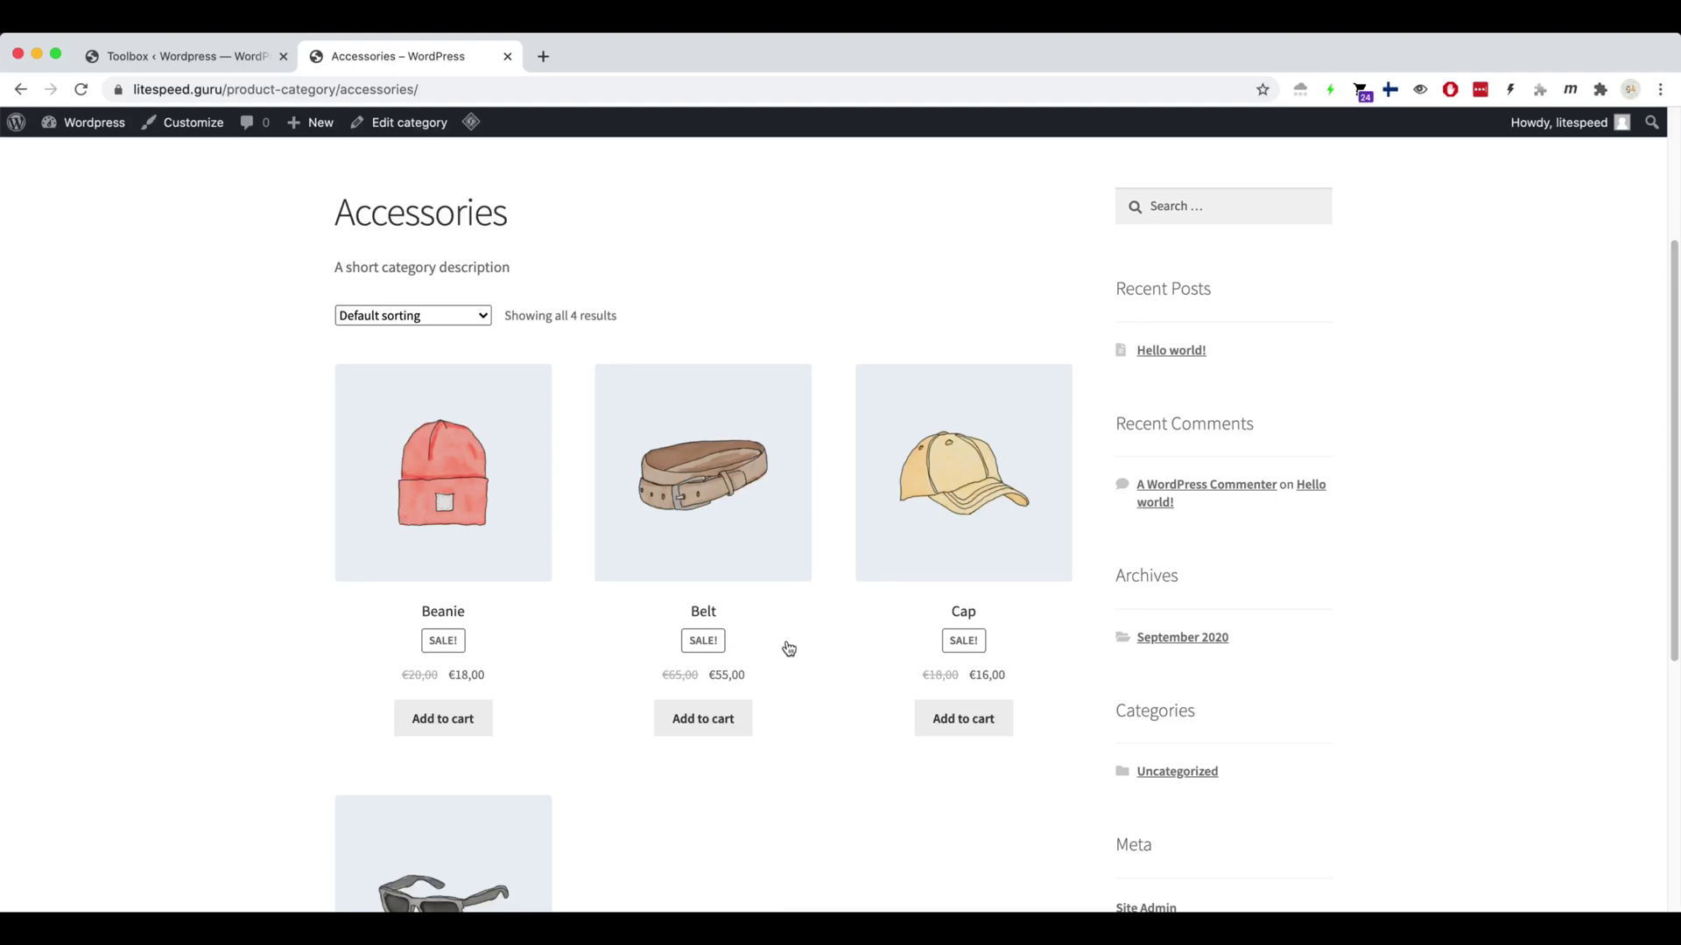
click(451, 506)
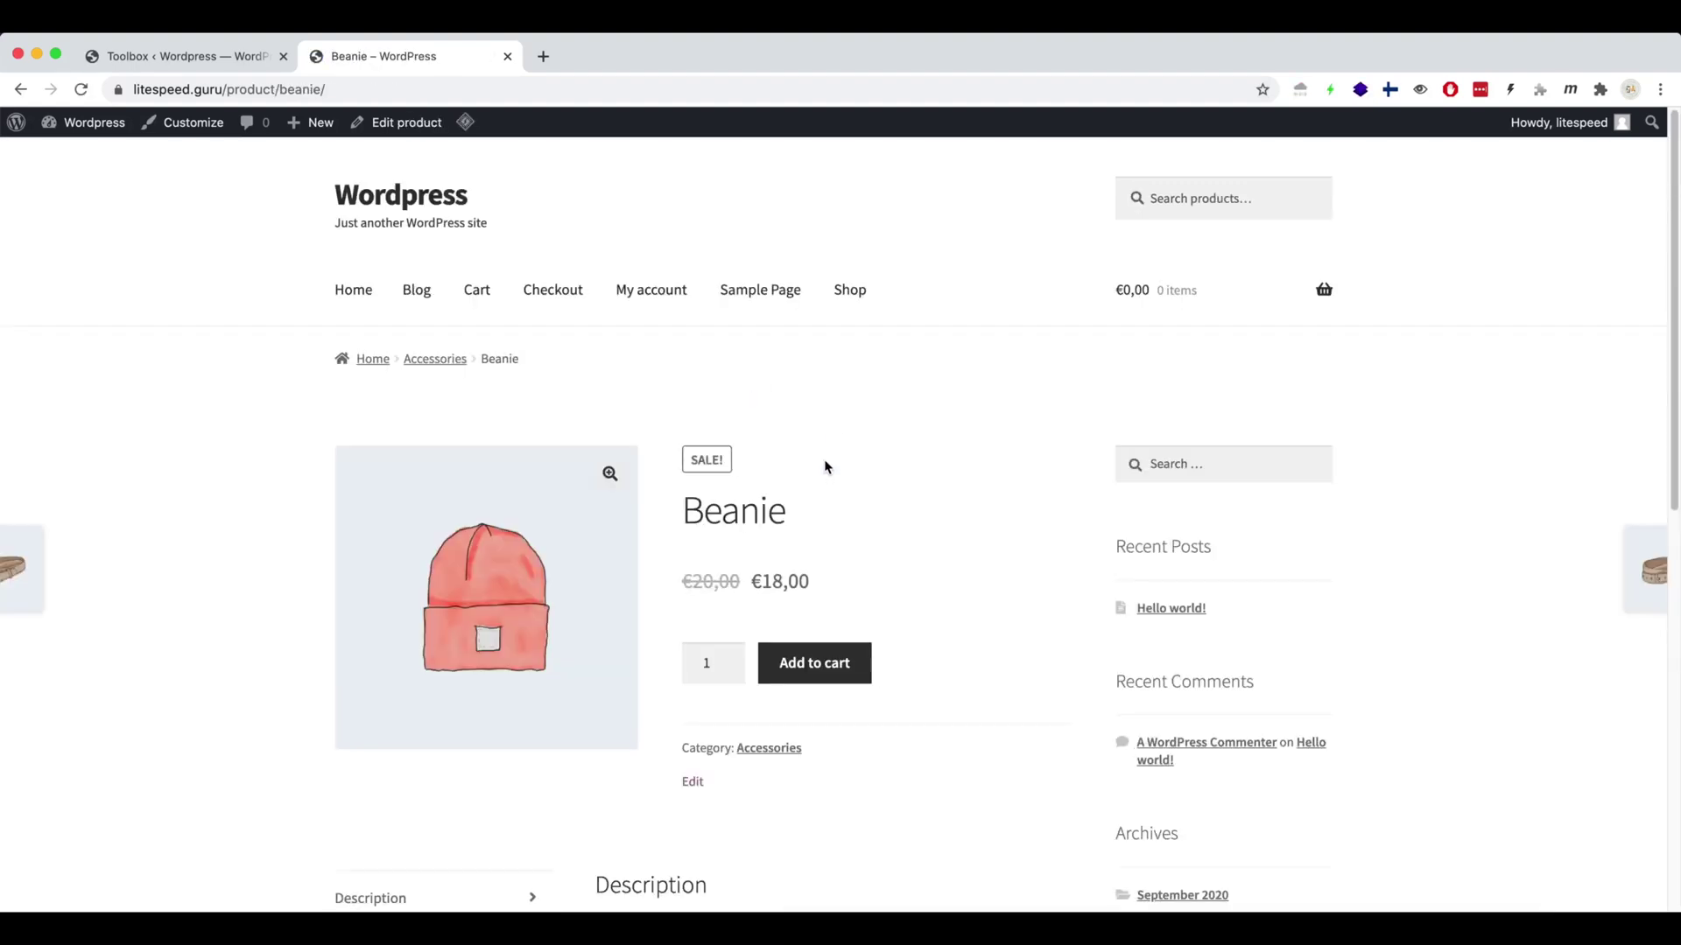
scroll(823, 481, down, 2)
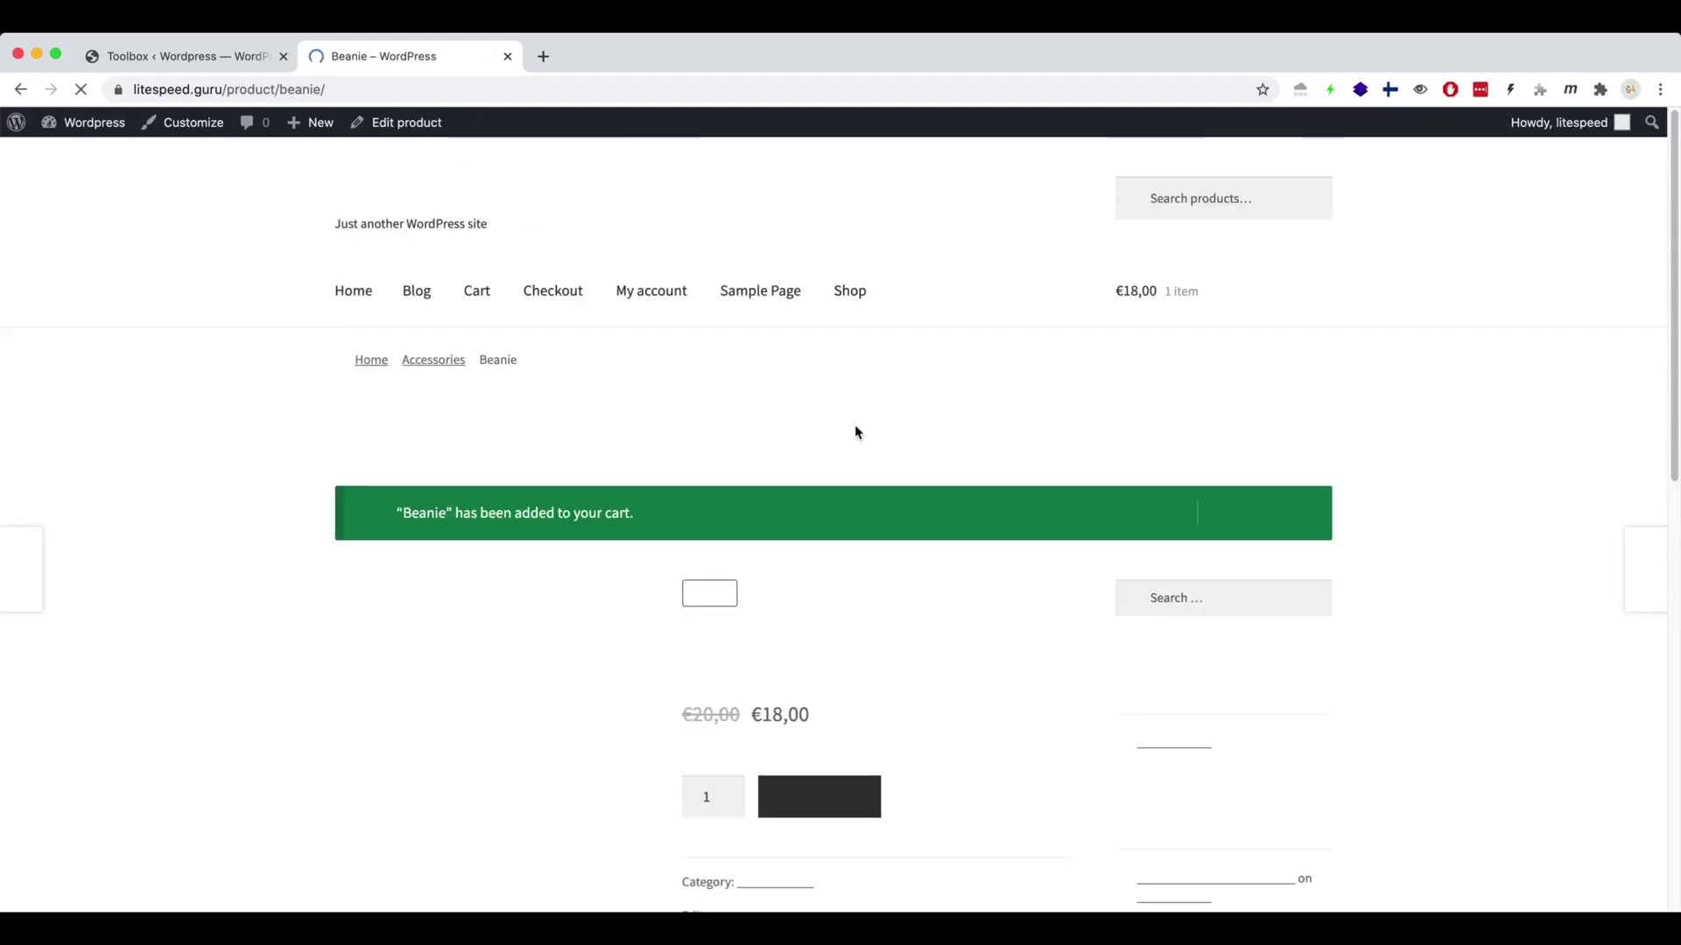
drag(418, 513, 725, 517)
Step: Revisit the home page and confirm its response shows x-litespeed-cache-control: no-cache
click(726, 517)
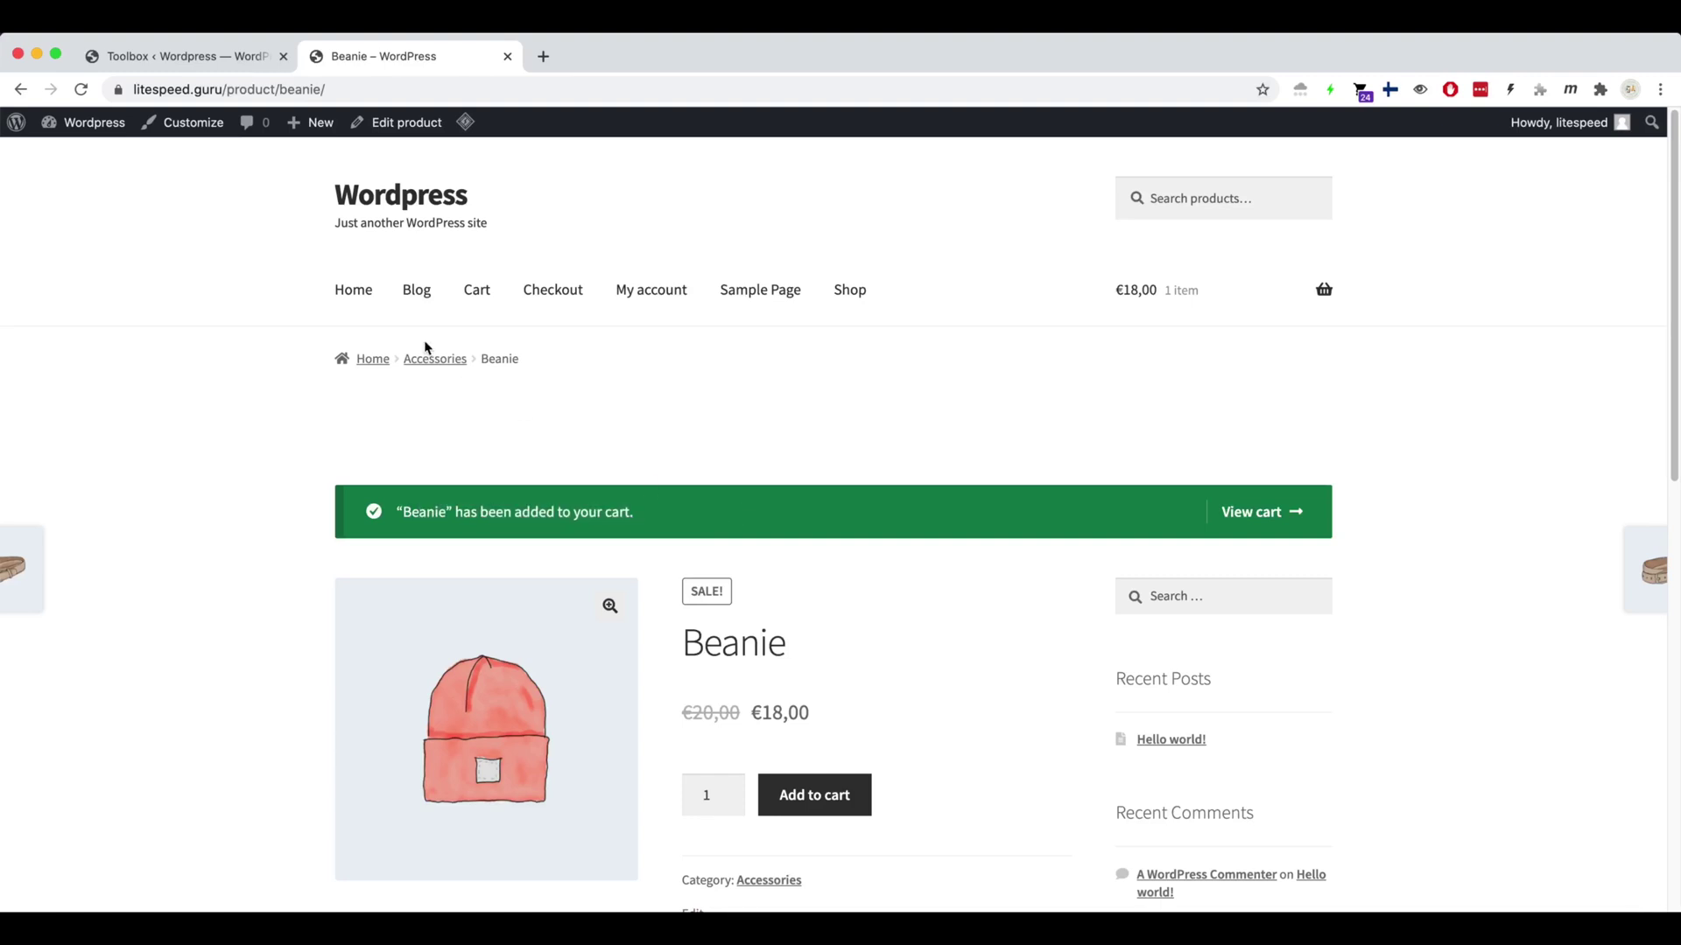
click(375, 360)
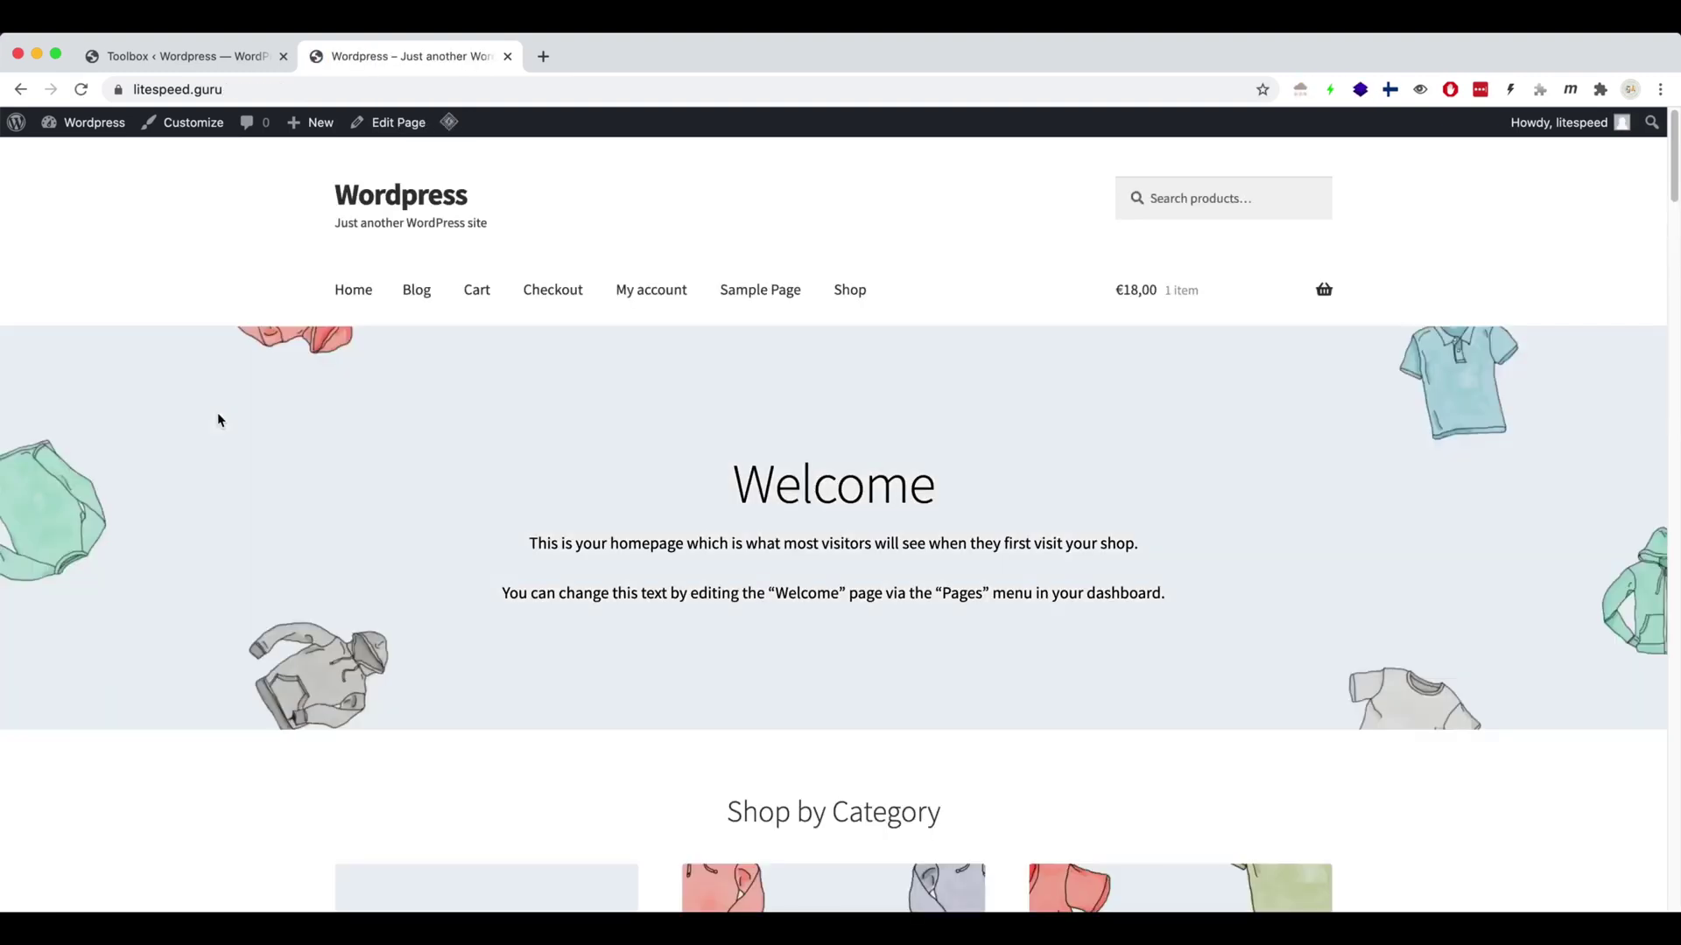
key(super+alt+i)
click(288, 235)
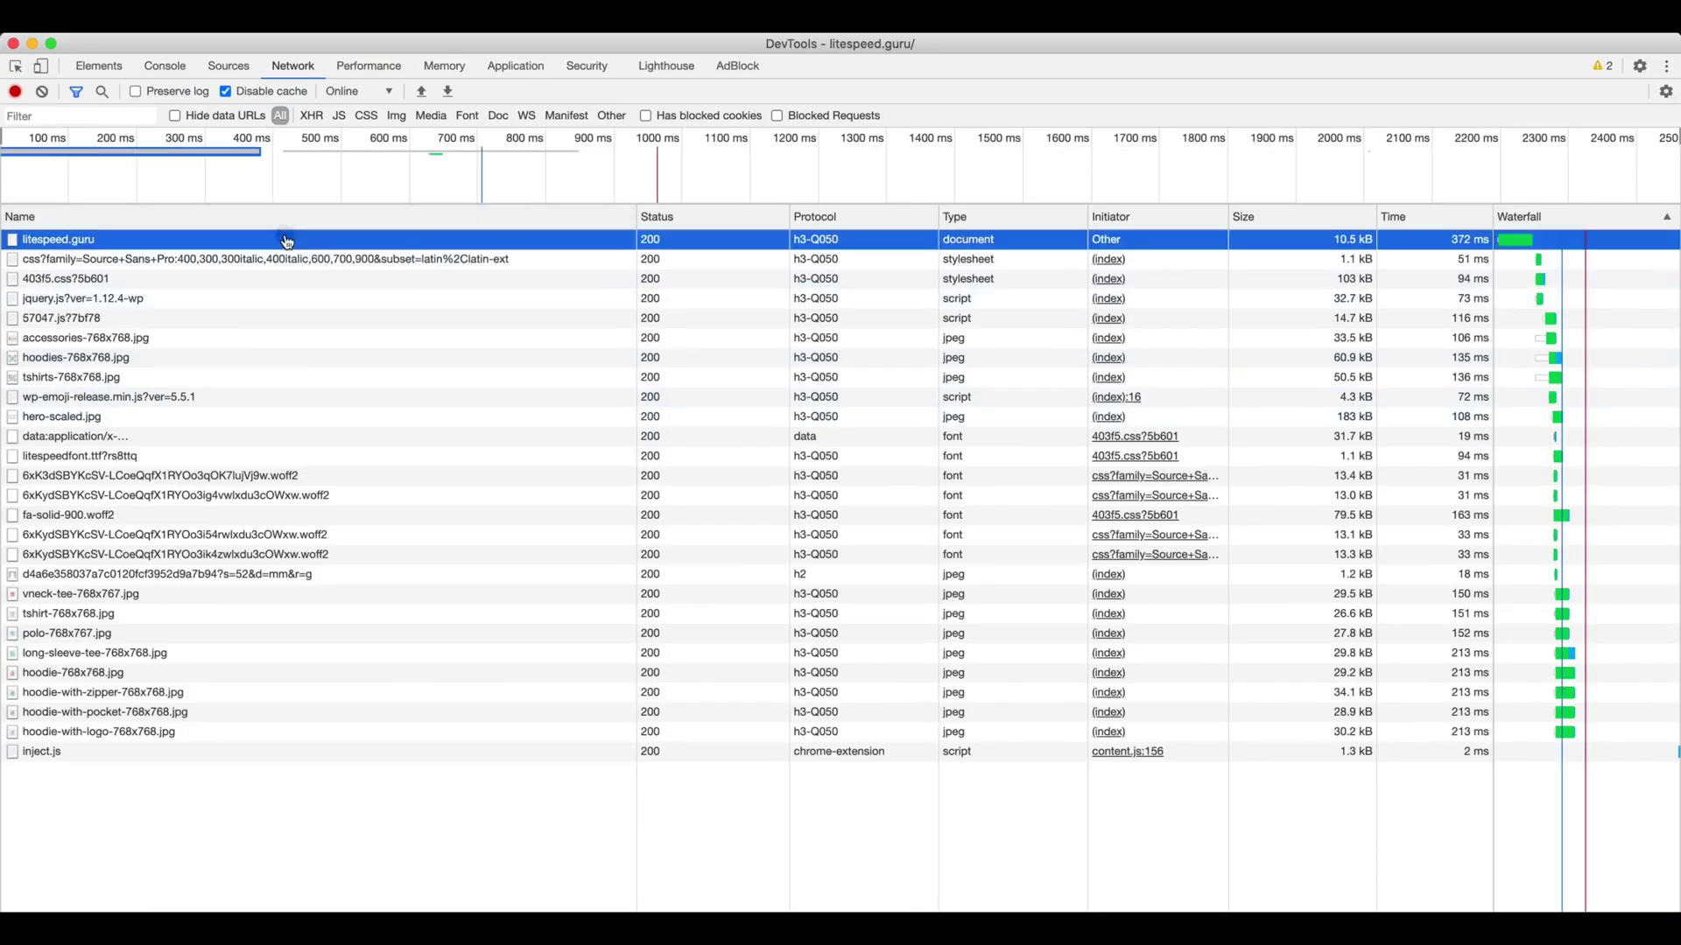
drag(802, 651, 933, 662)
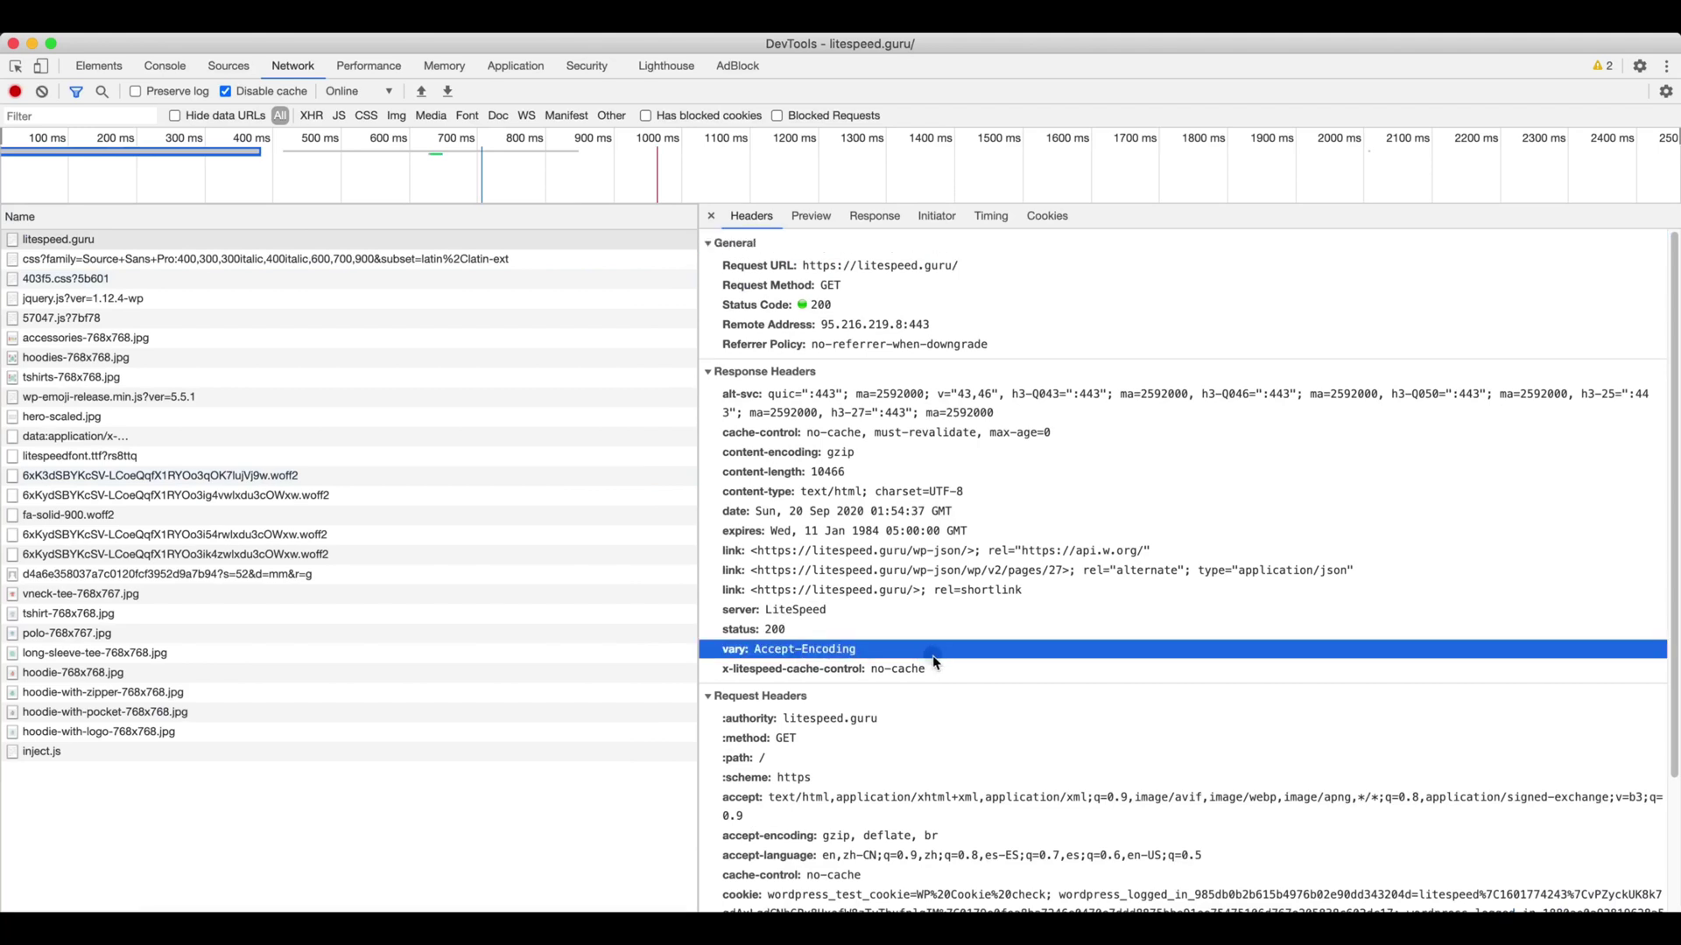
click(854, 669)
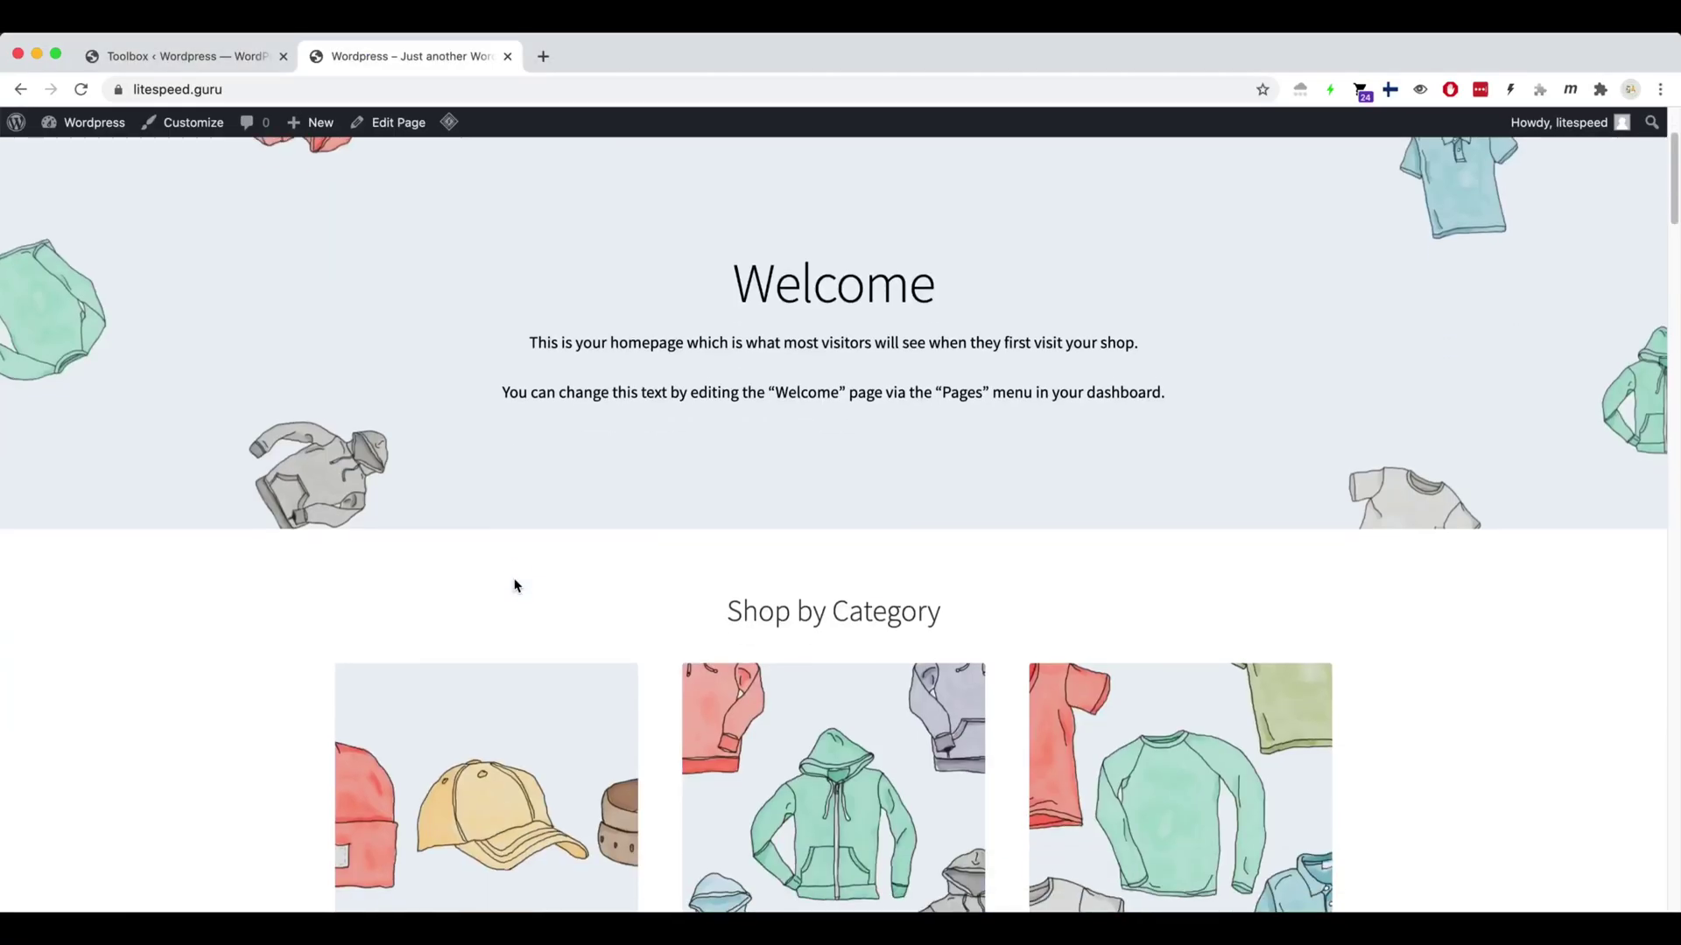
Step: Open the Accessories category and confirm it also returns x-litespeed-cache-control: no-cache
scroll(515, 585, down, 1)
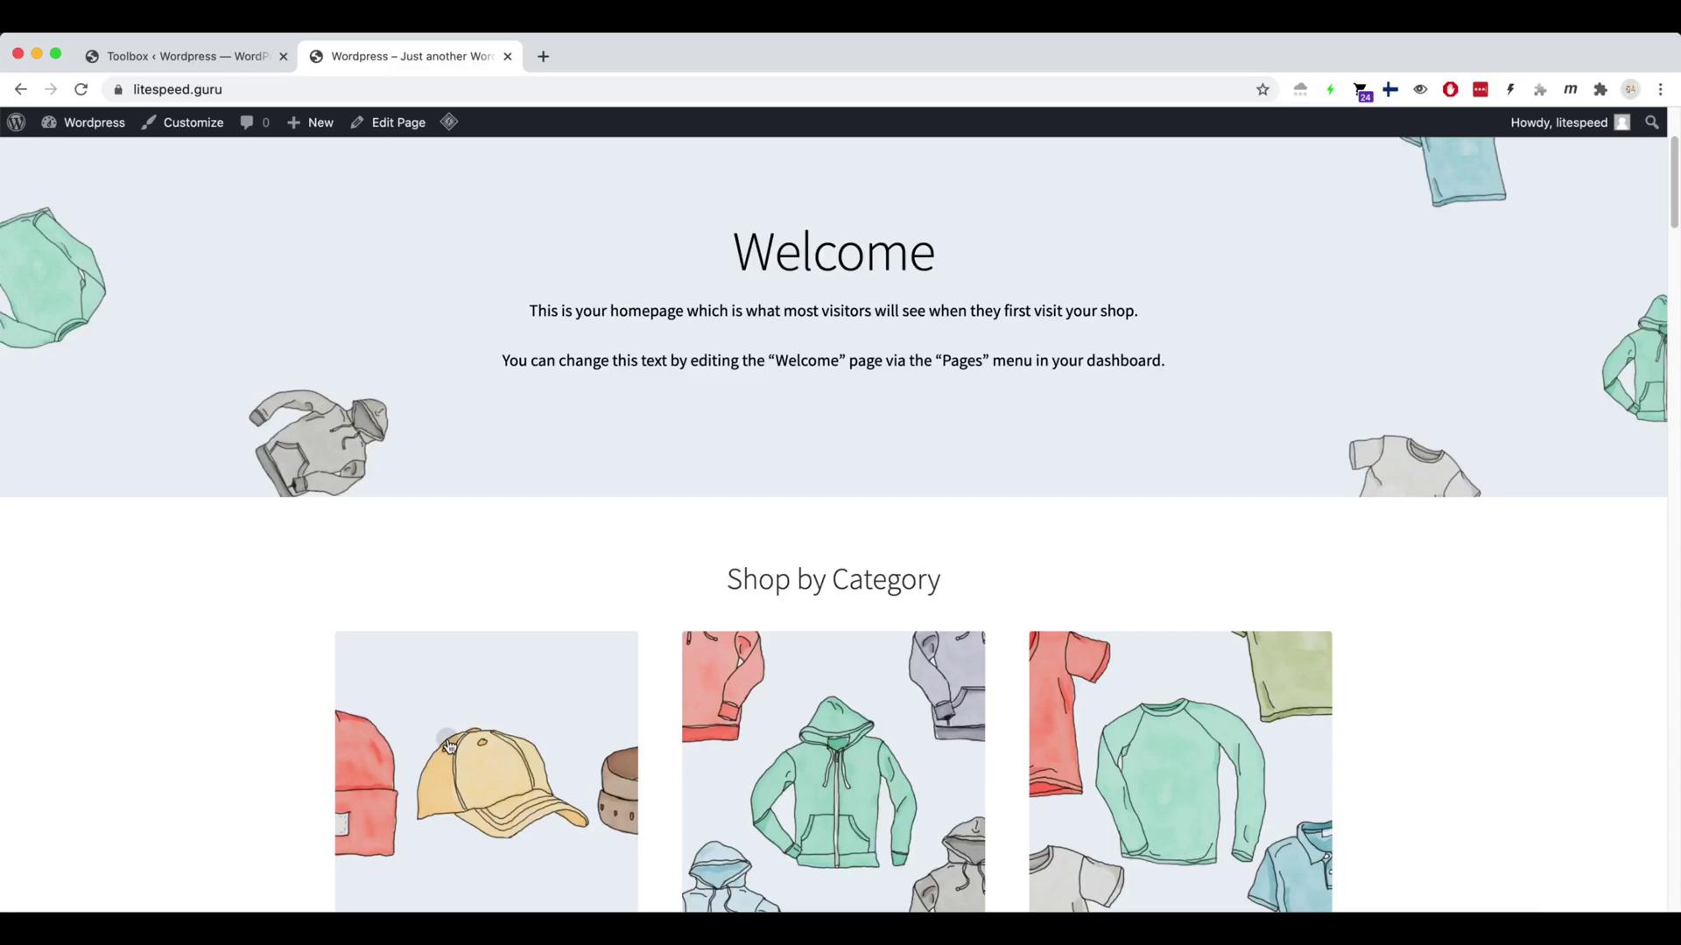
click(447, 742)
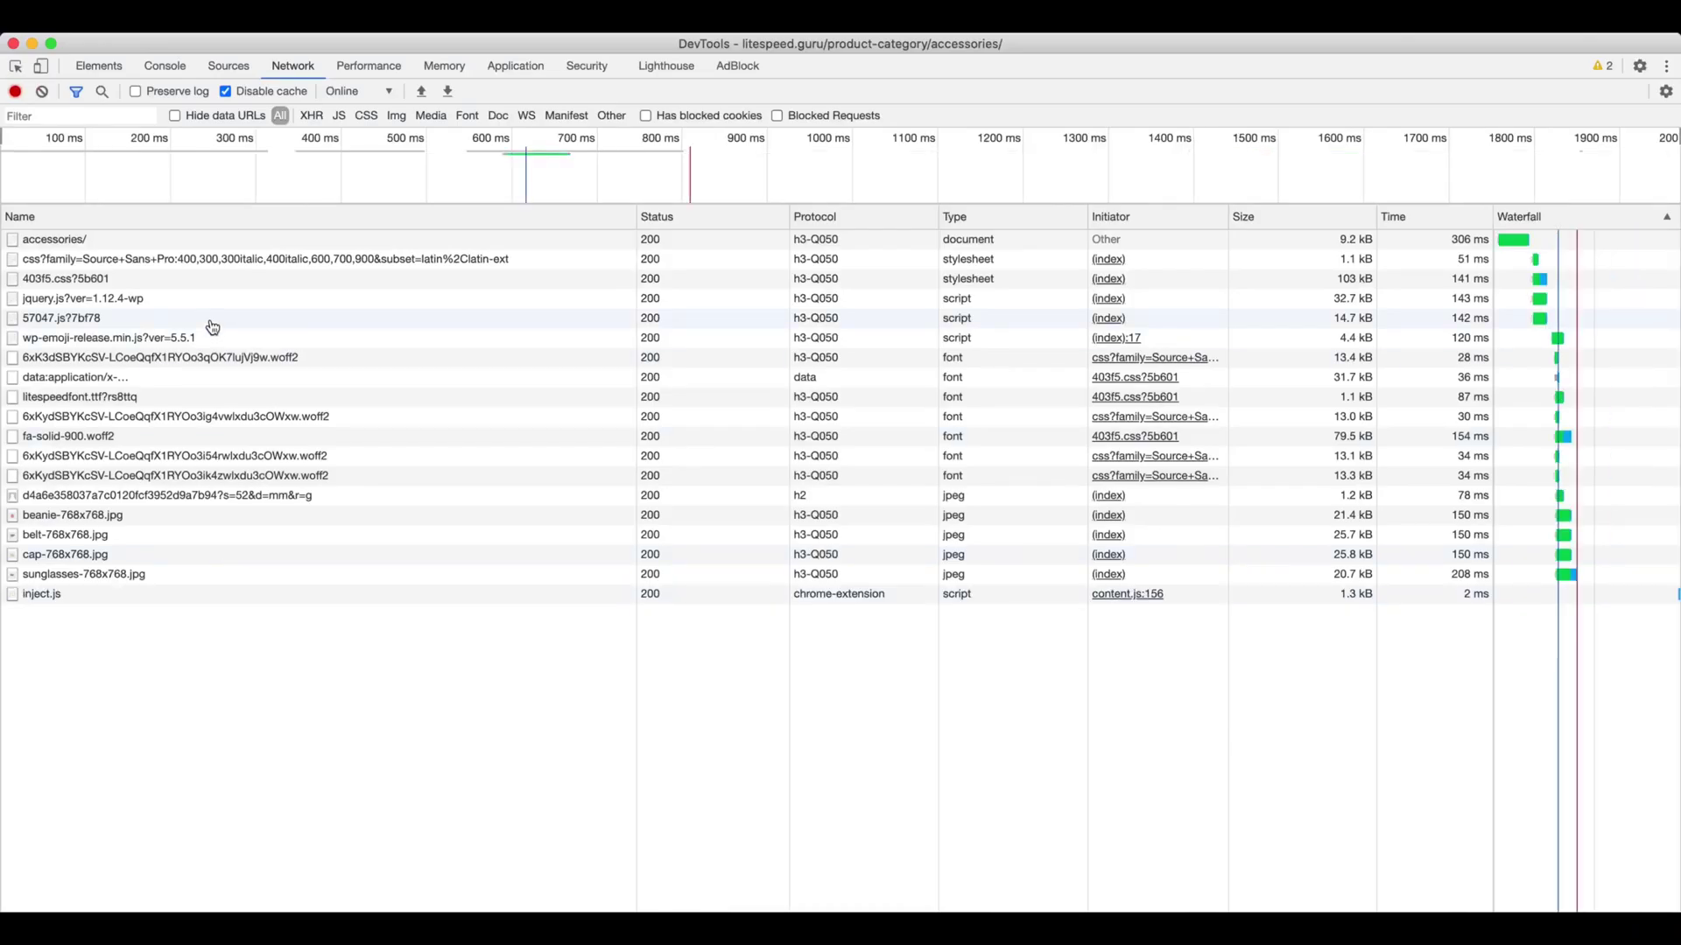
click(281, 239)
click(850, 632)
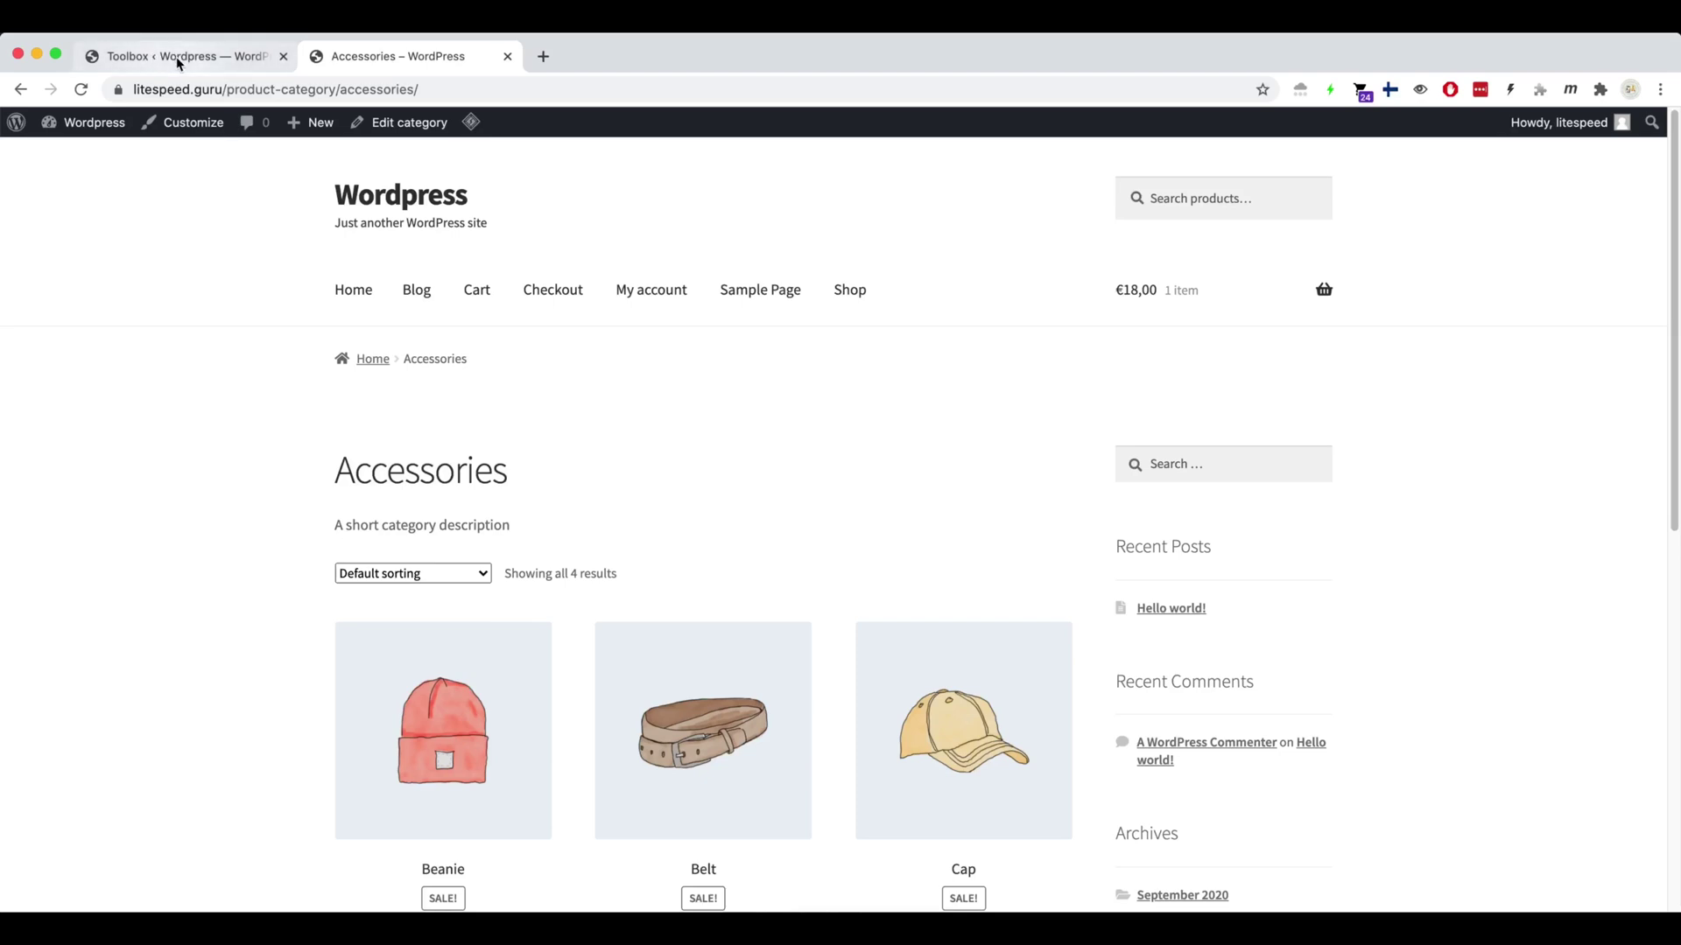
Step: Show LiteSpeed Toolbox's [6] Debug Settings, where Debug Log is off and Debug Level is Basic
click(175, 57)
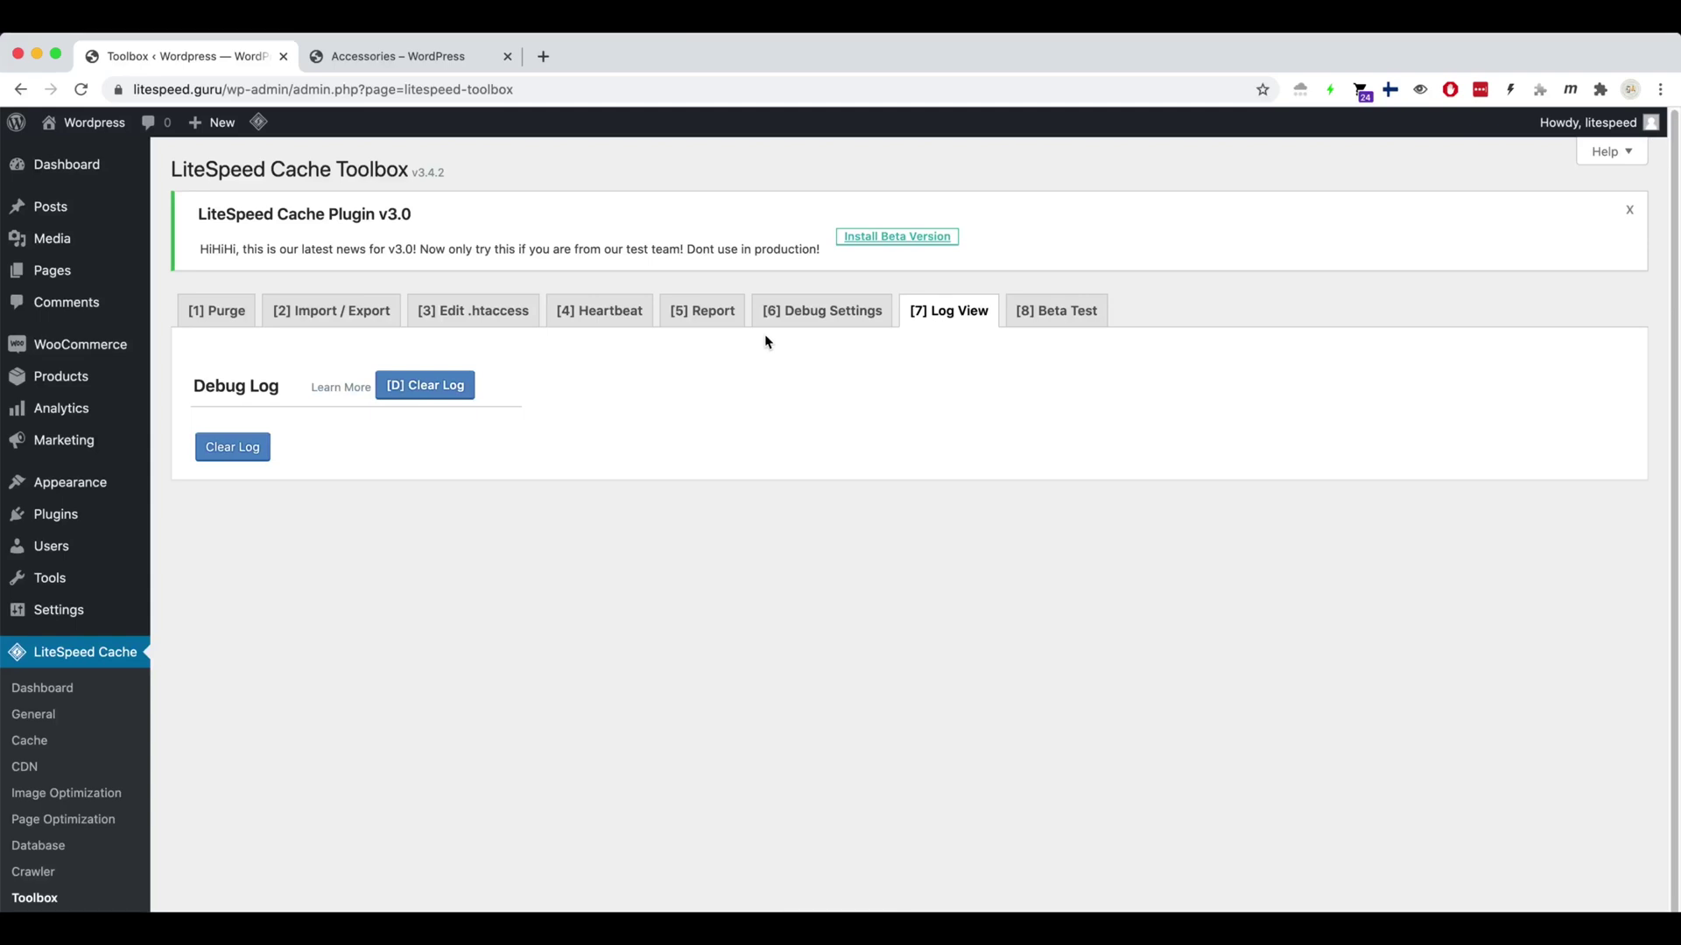
scroll(105, 801, down, 1)
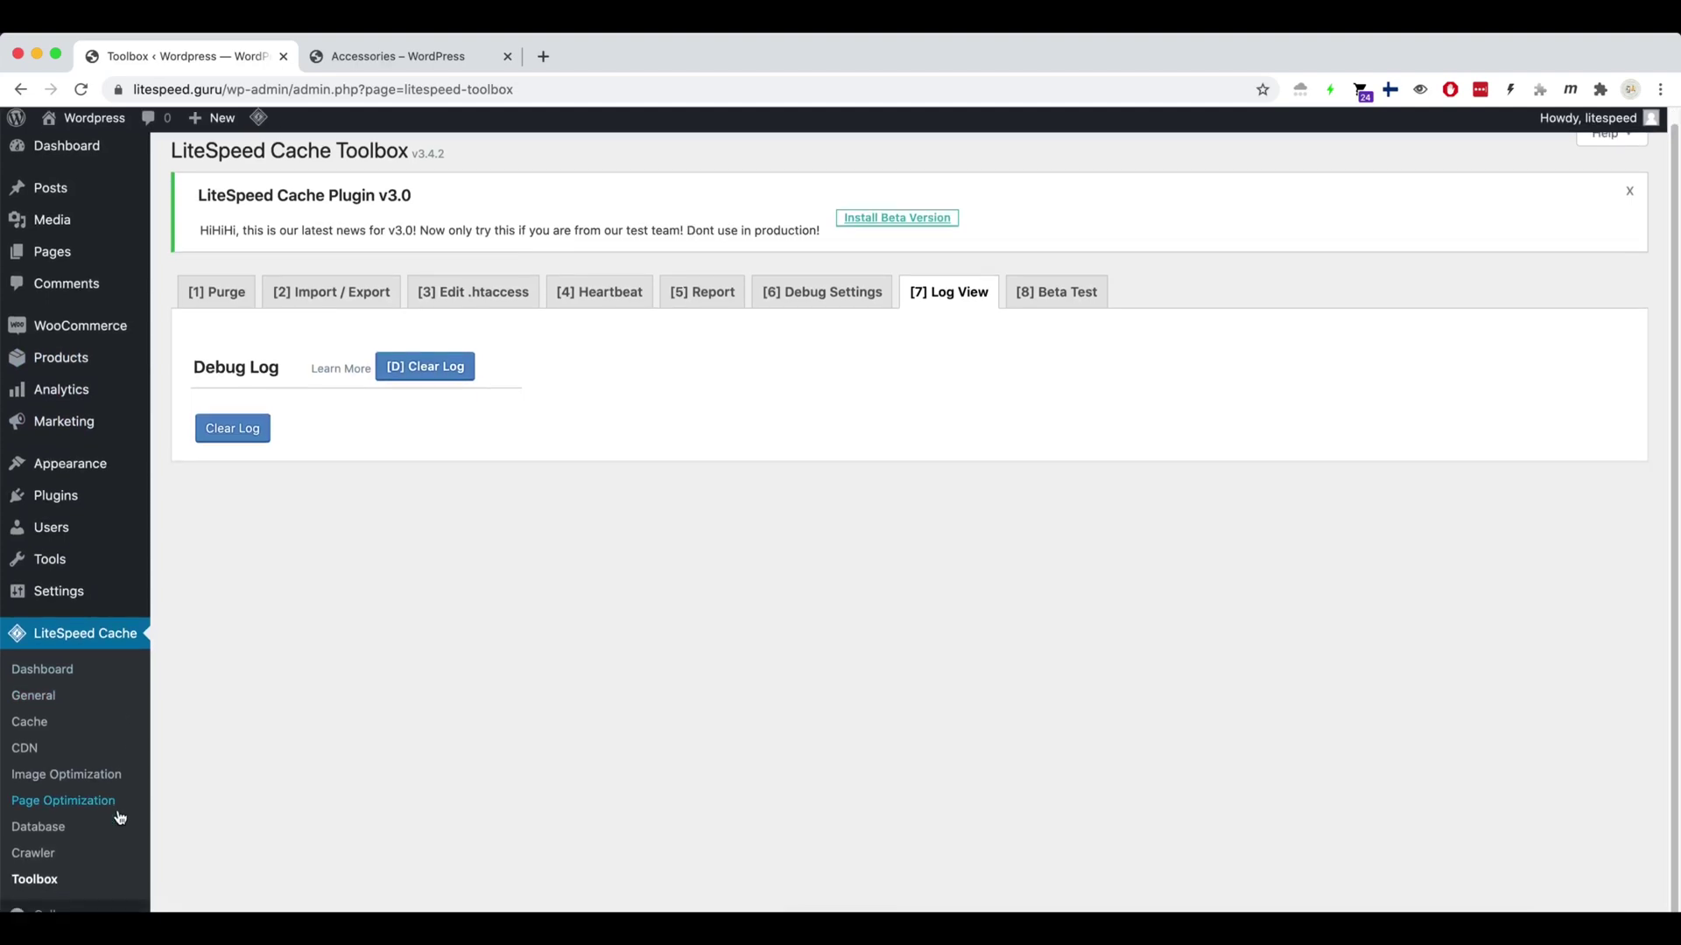
scroll(847, 394, up, 1)
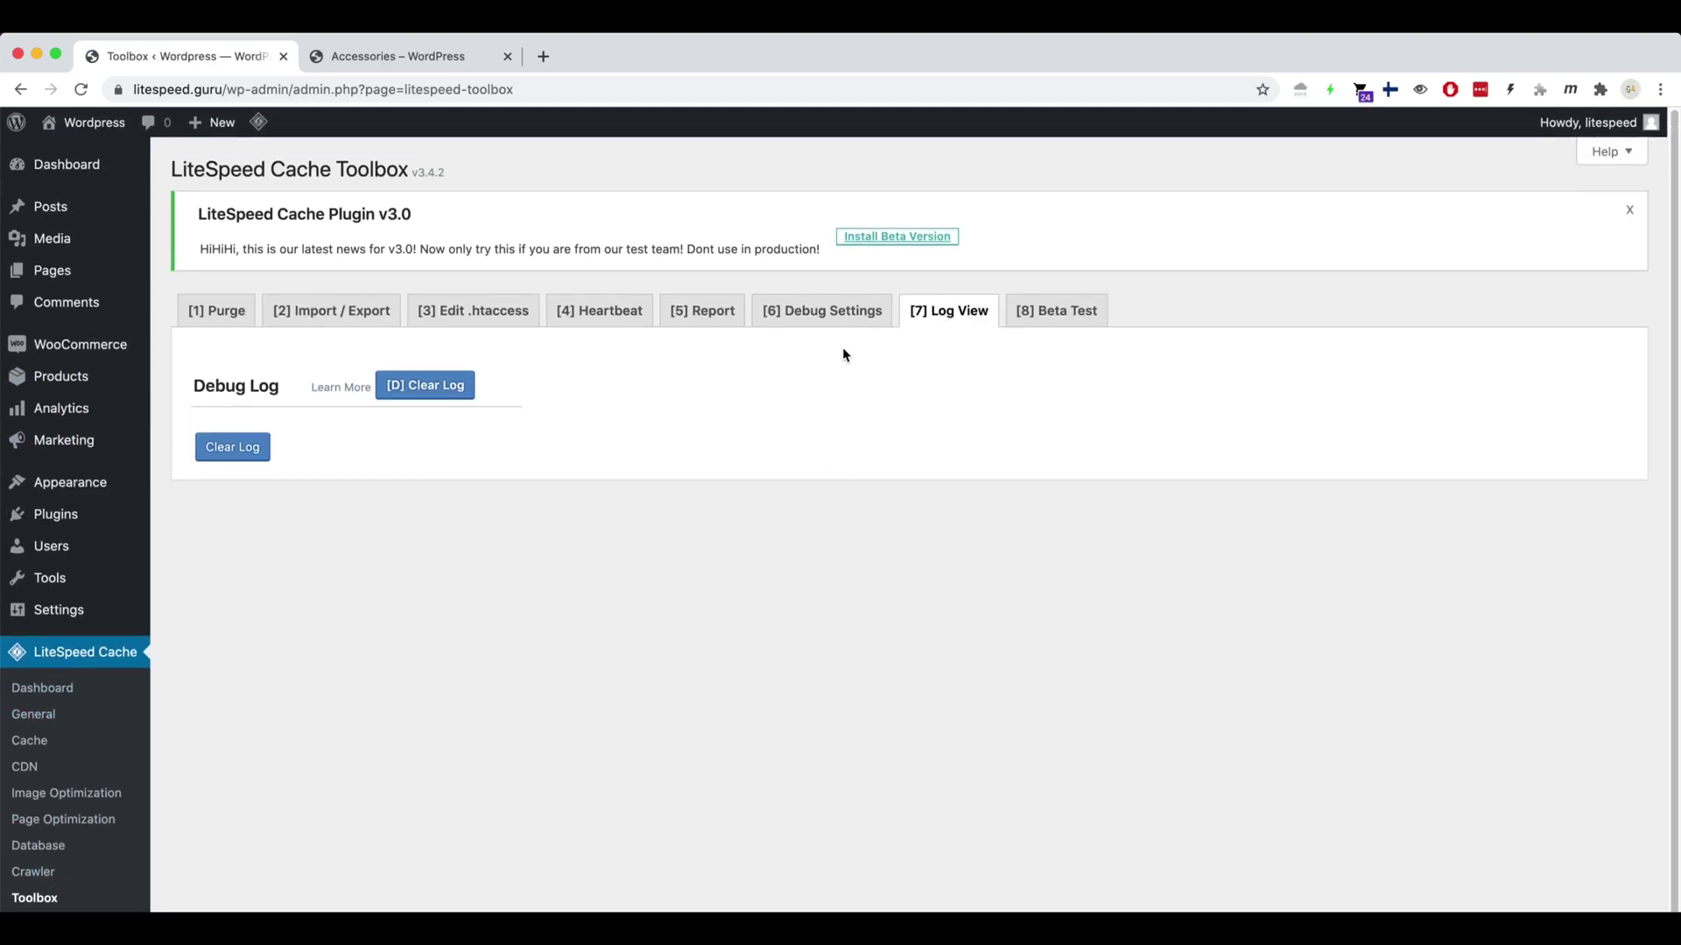
click(838, 308)
scroll(700, 692, down, 5)
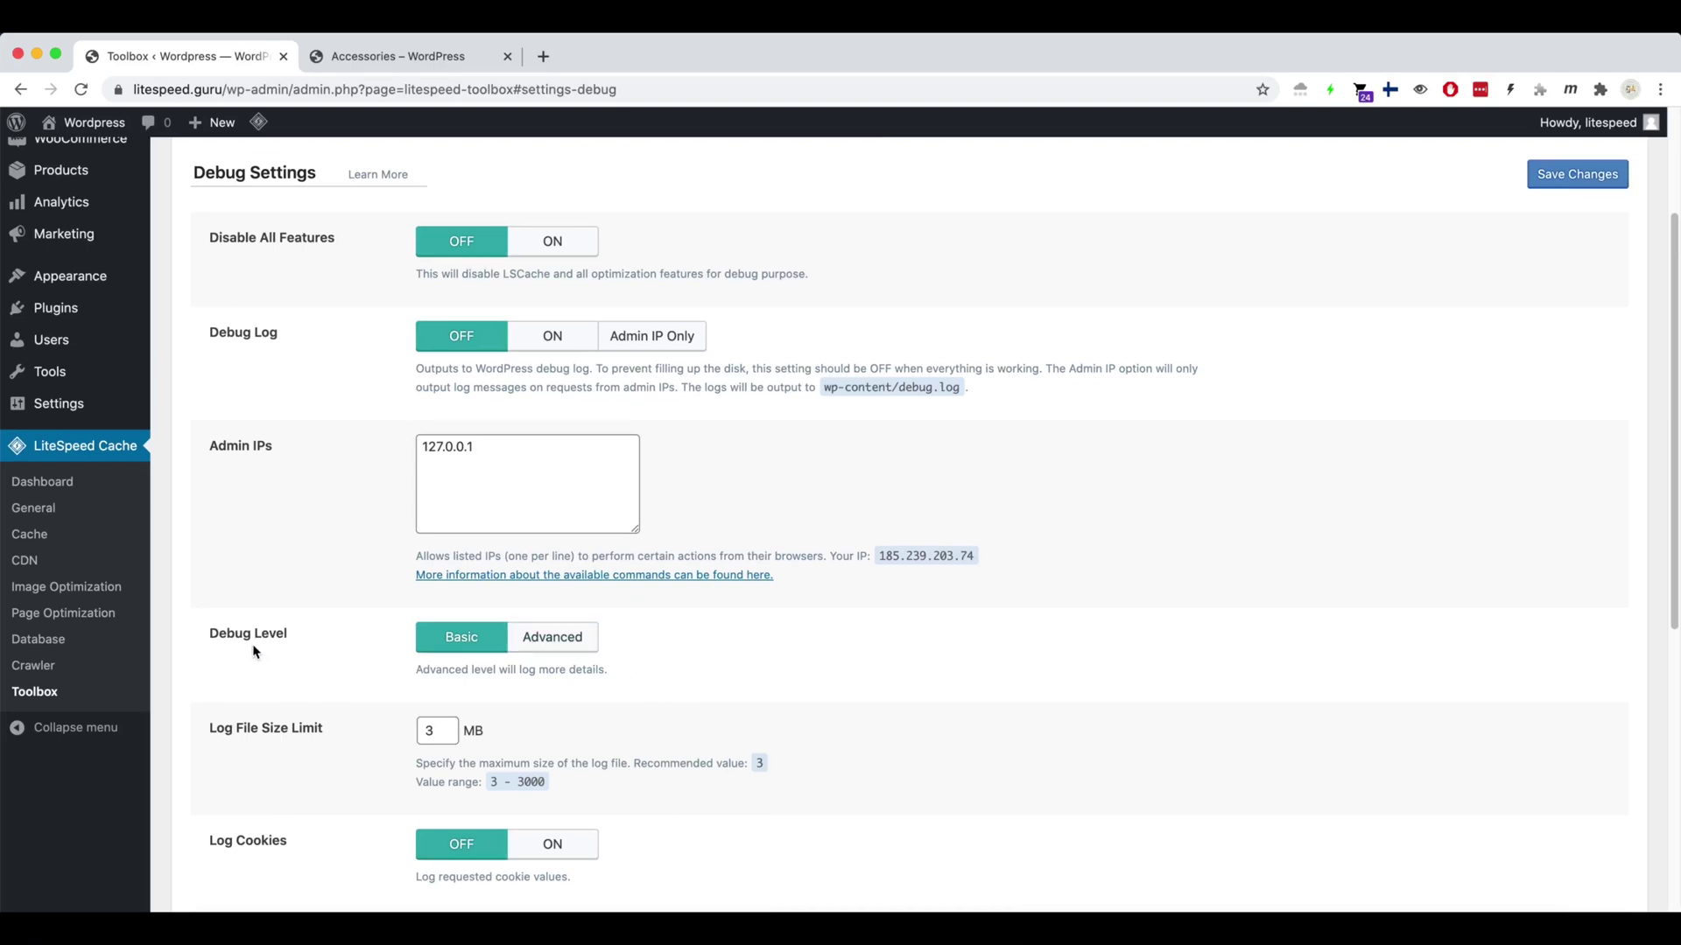
Step: Set Debug Level to Advanced, add your own IP to Admin IPs, and choose Admin IP Only
click(537, 643)
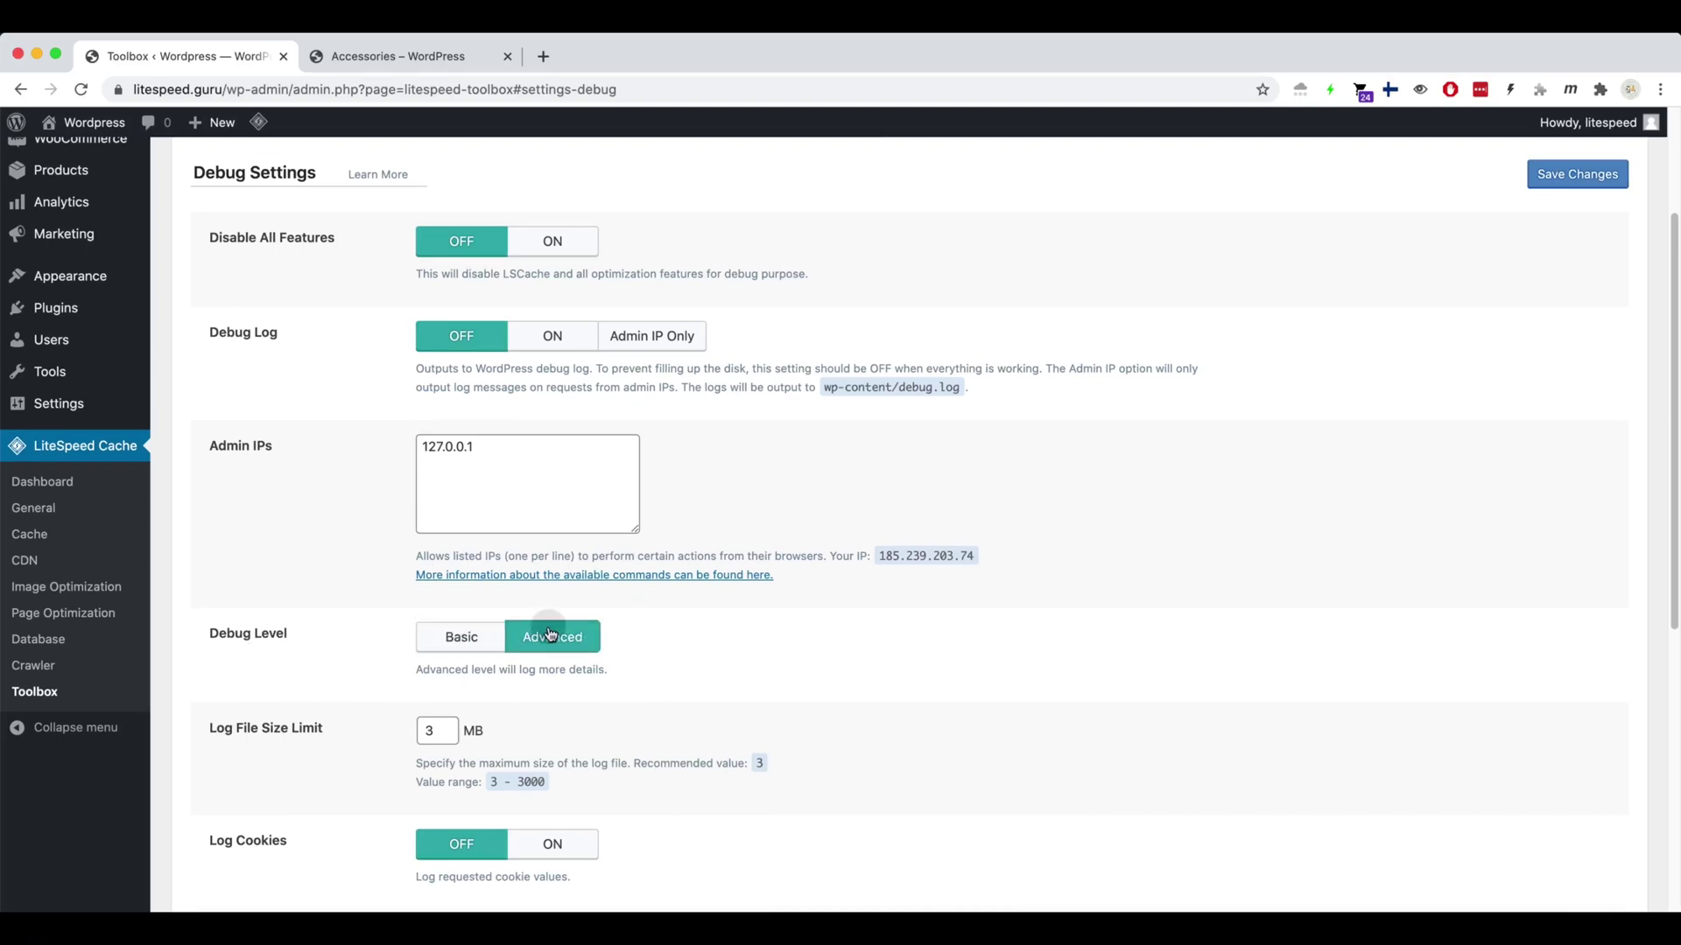
double_click(910, 559)
key(ctrl+c)
click(553, 482)
key(Return)
key(ctrl+v)
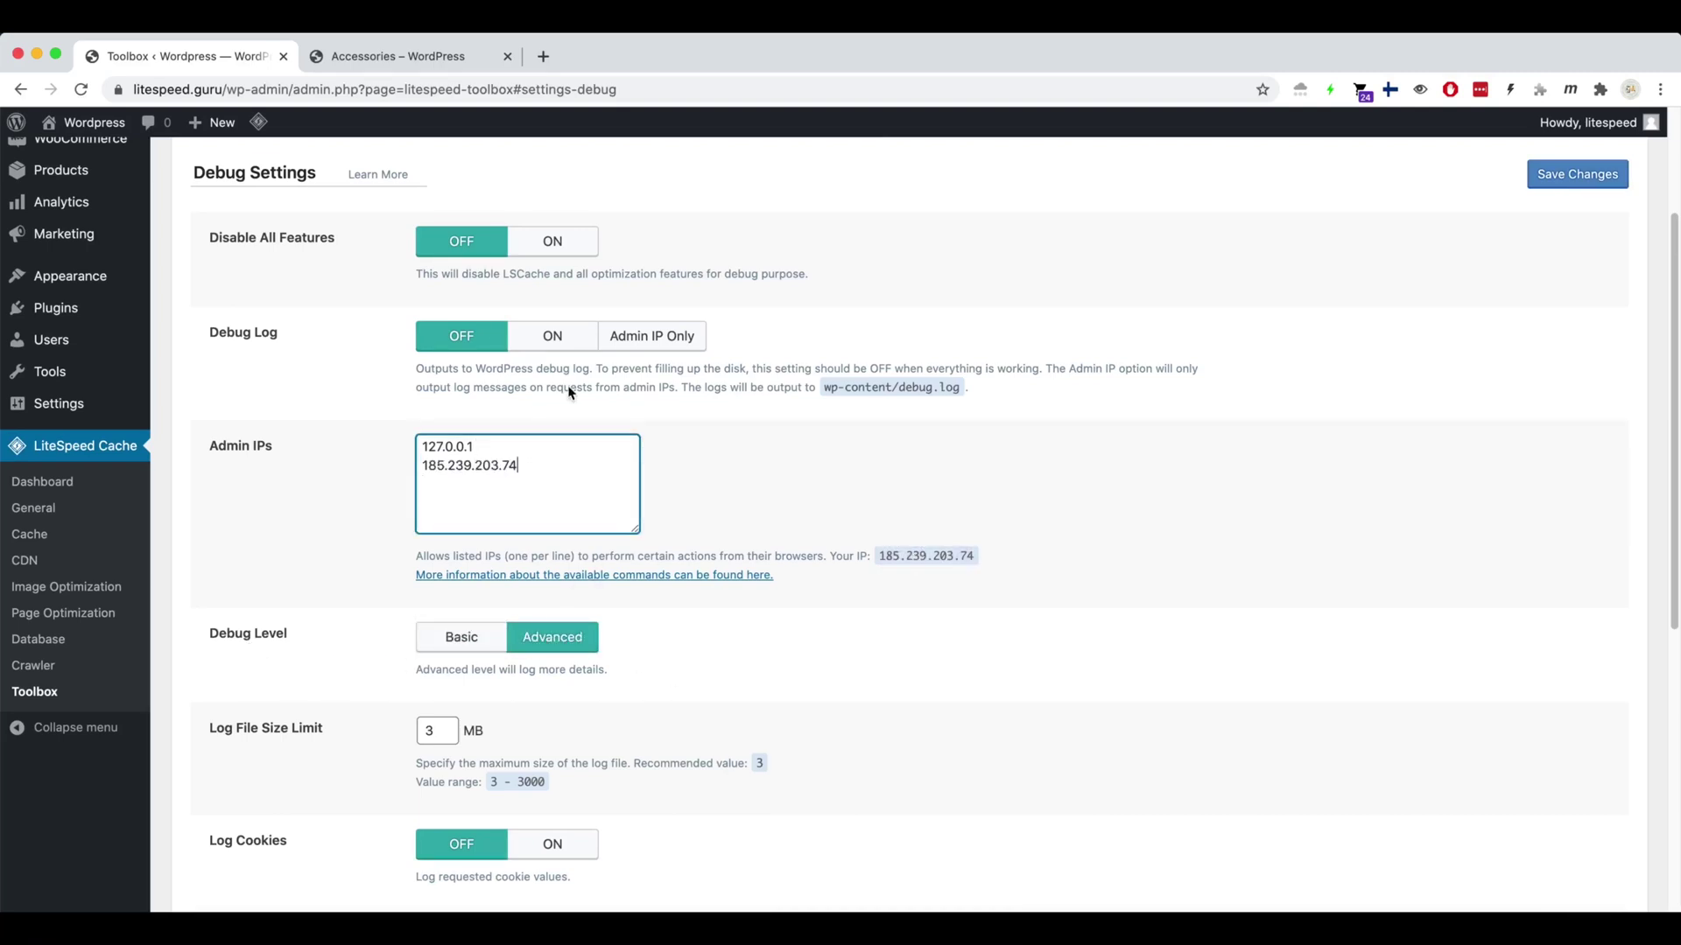
click(636, 351)
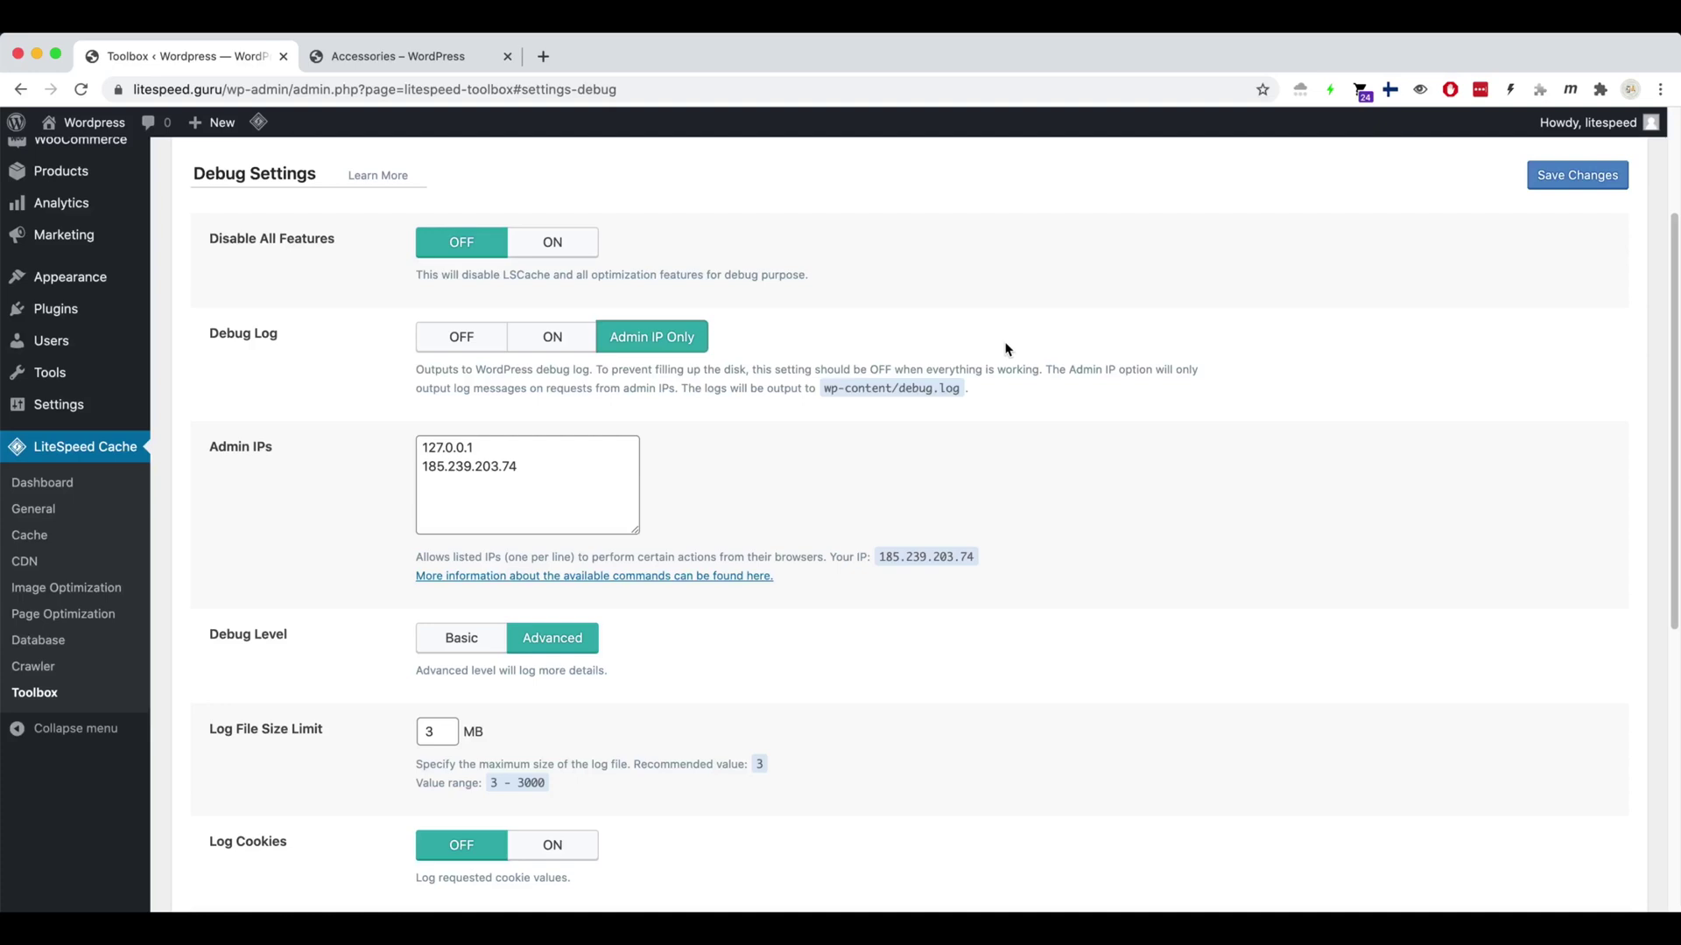
scroll(1225, 315, up, 2)
Step: Save the debug settings, open the [7] Log View, and purge all caches from the admin bar
click(1558, 278)
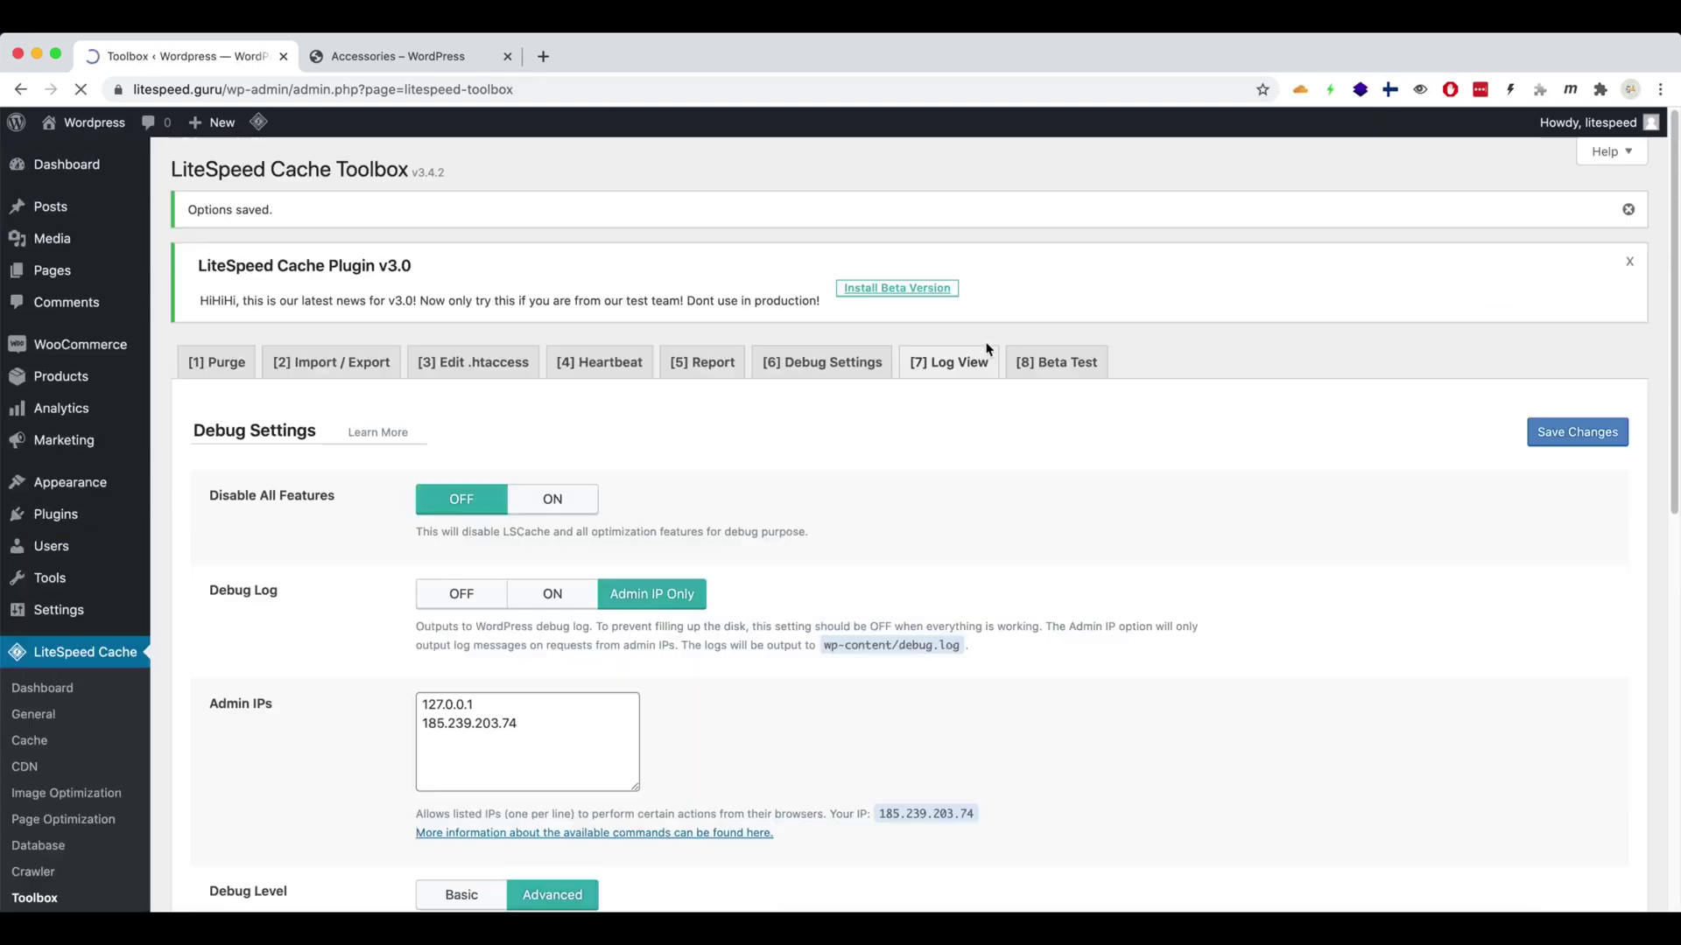
click(917, 377)
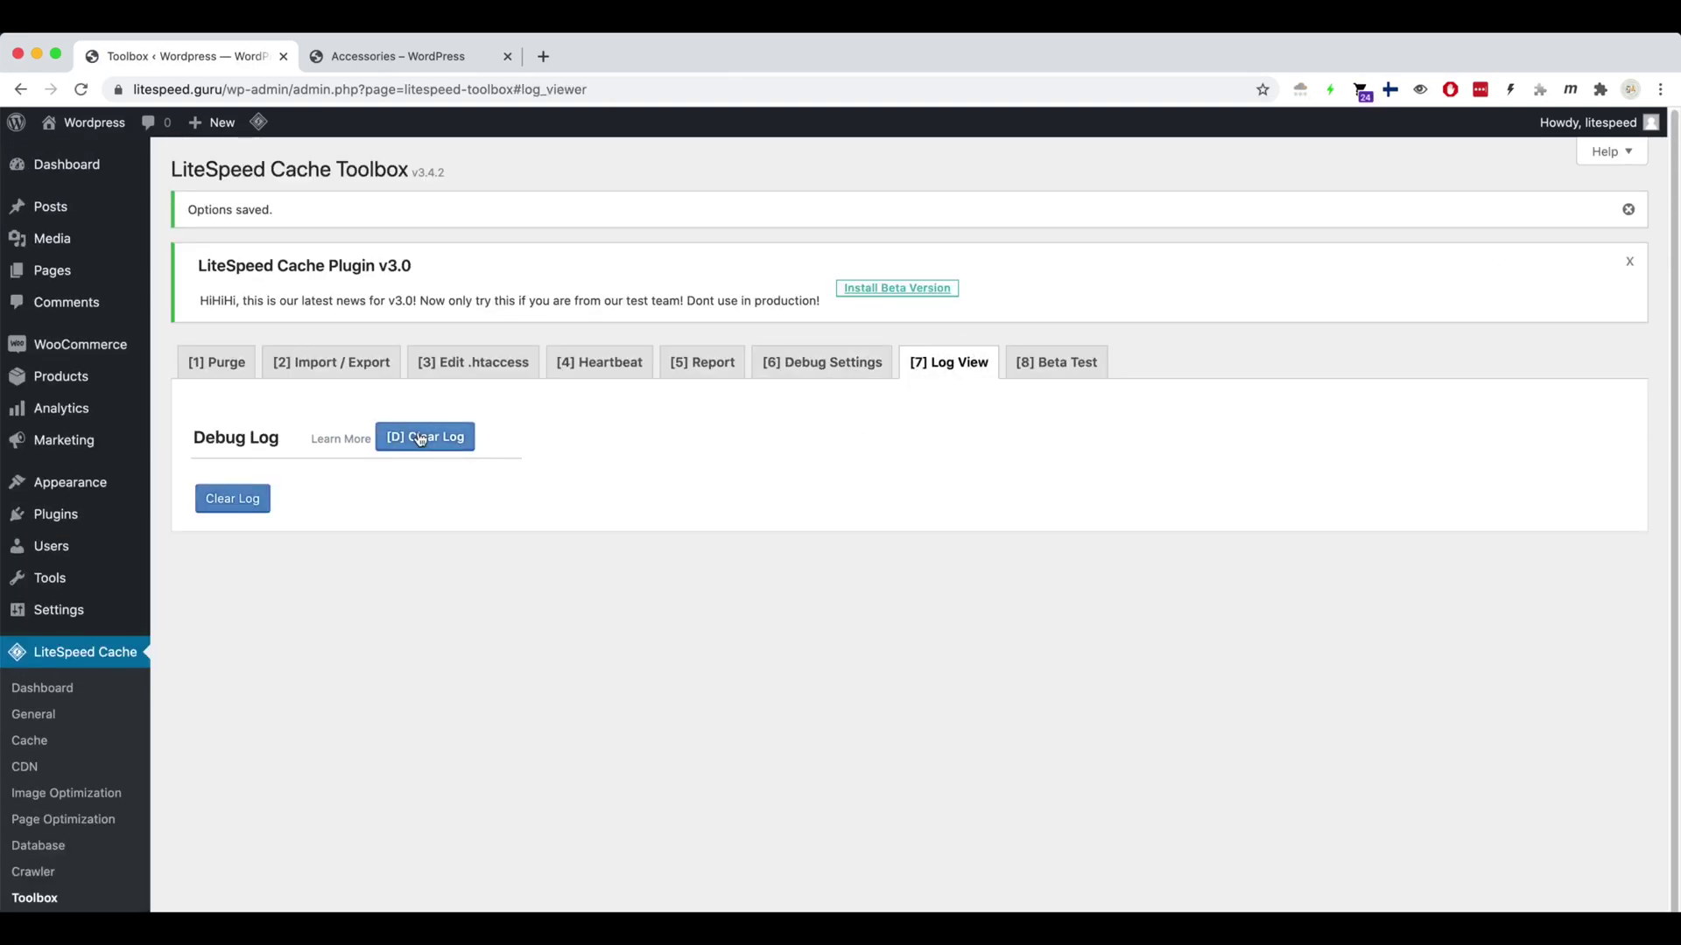
mouse_move(258, 124)
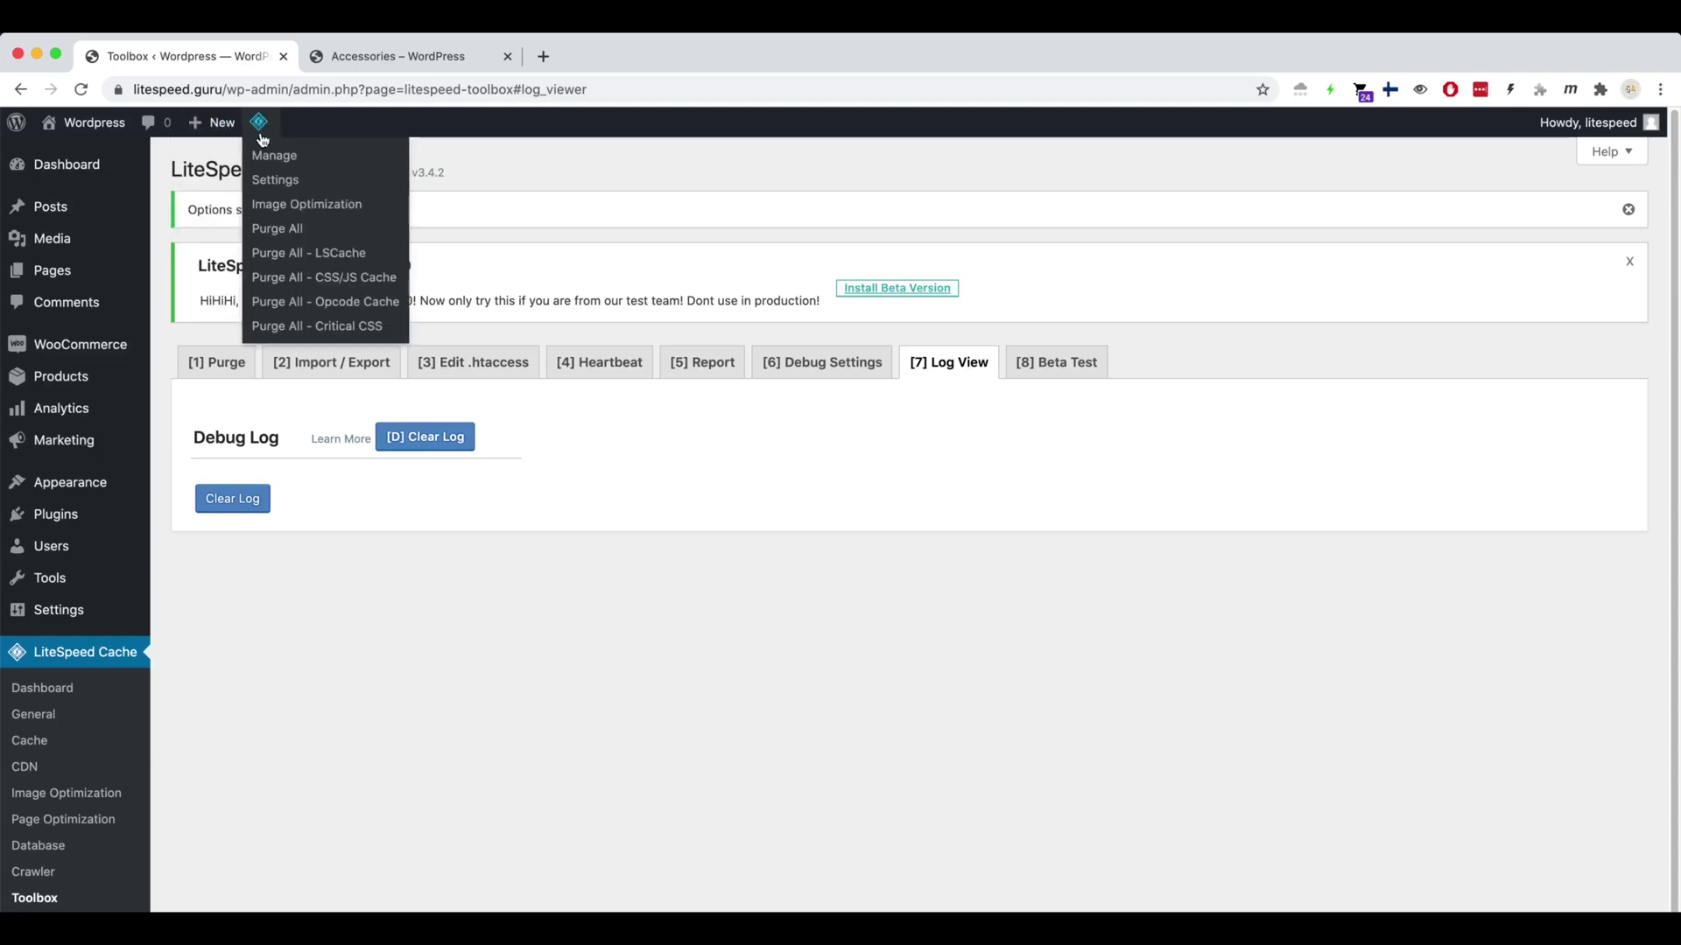
click(293, 235)
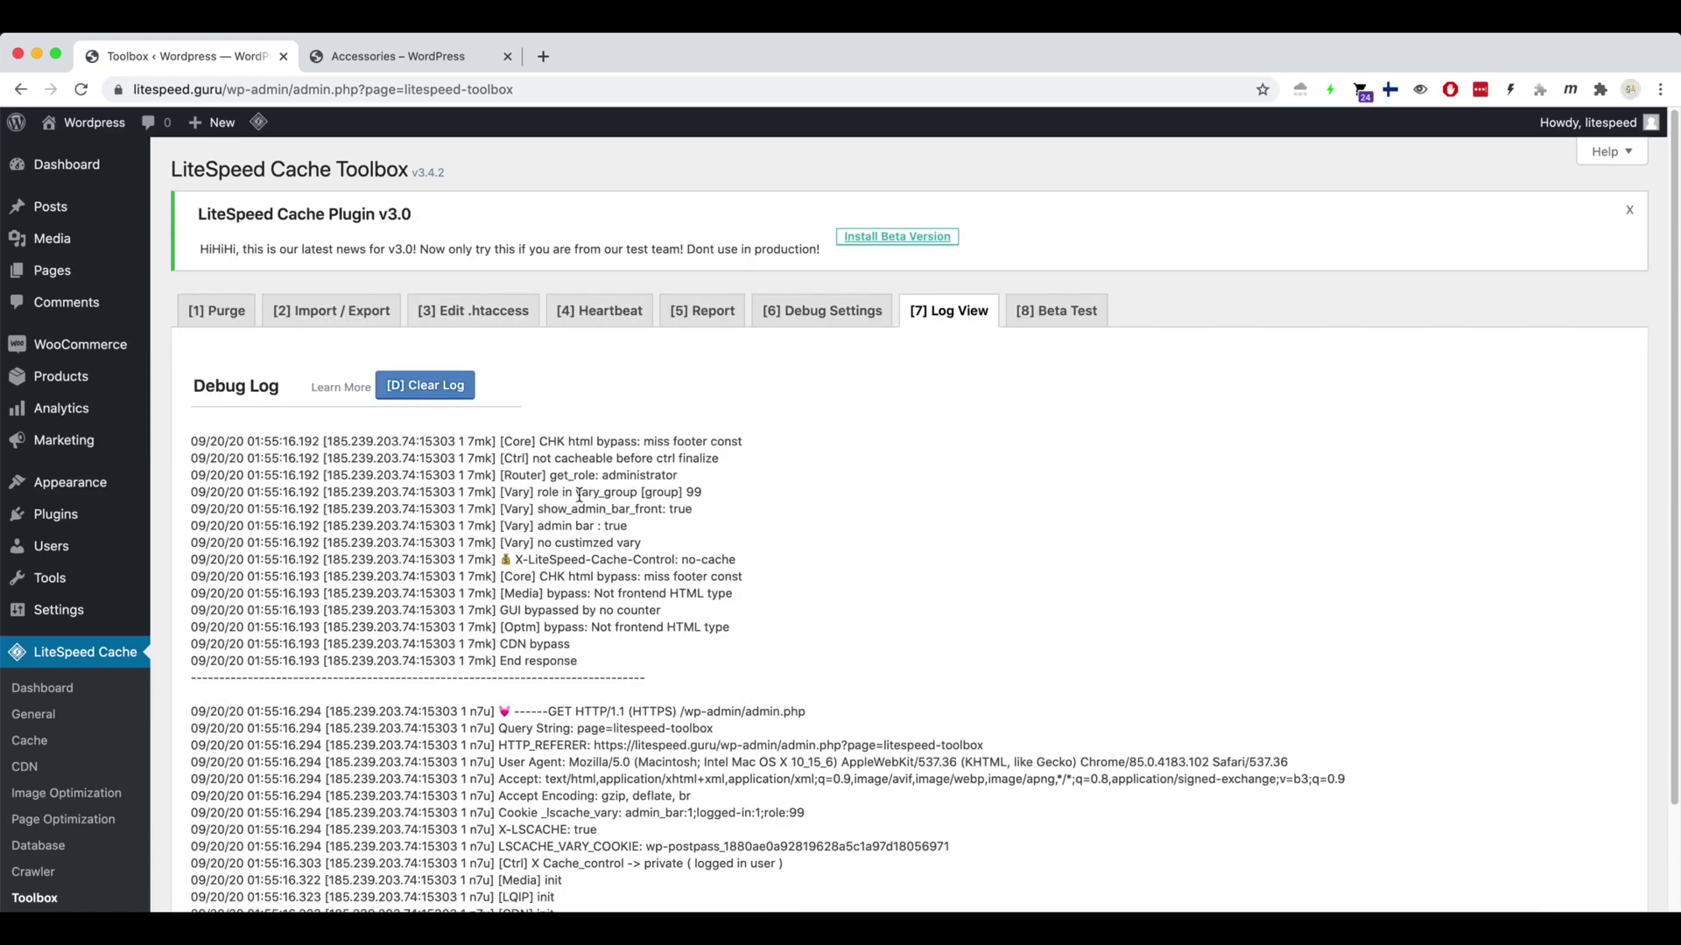
Step: Reload the home page and check its x-litespeed-cache-control header in DevTools
key(super+grave)
key(super+grave)
click(422, 58)
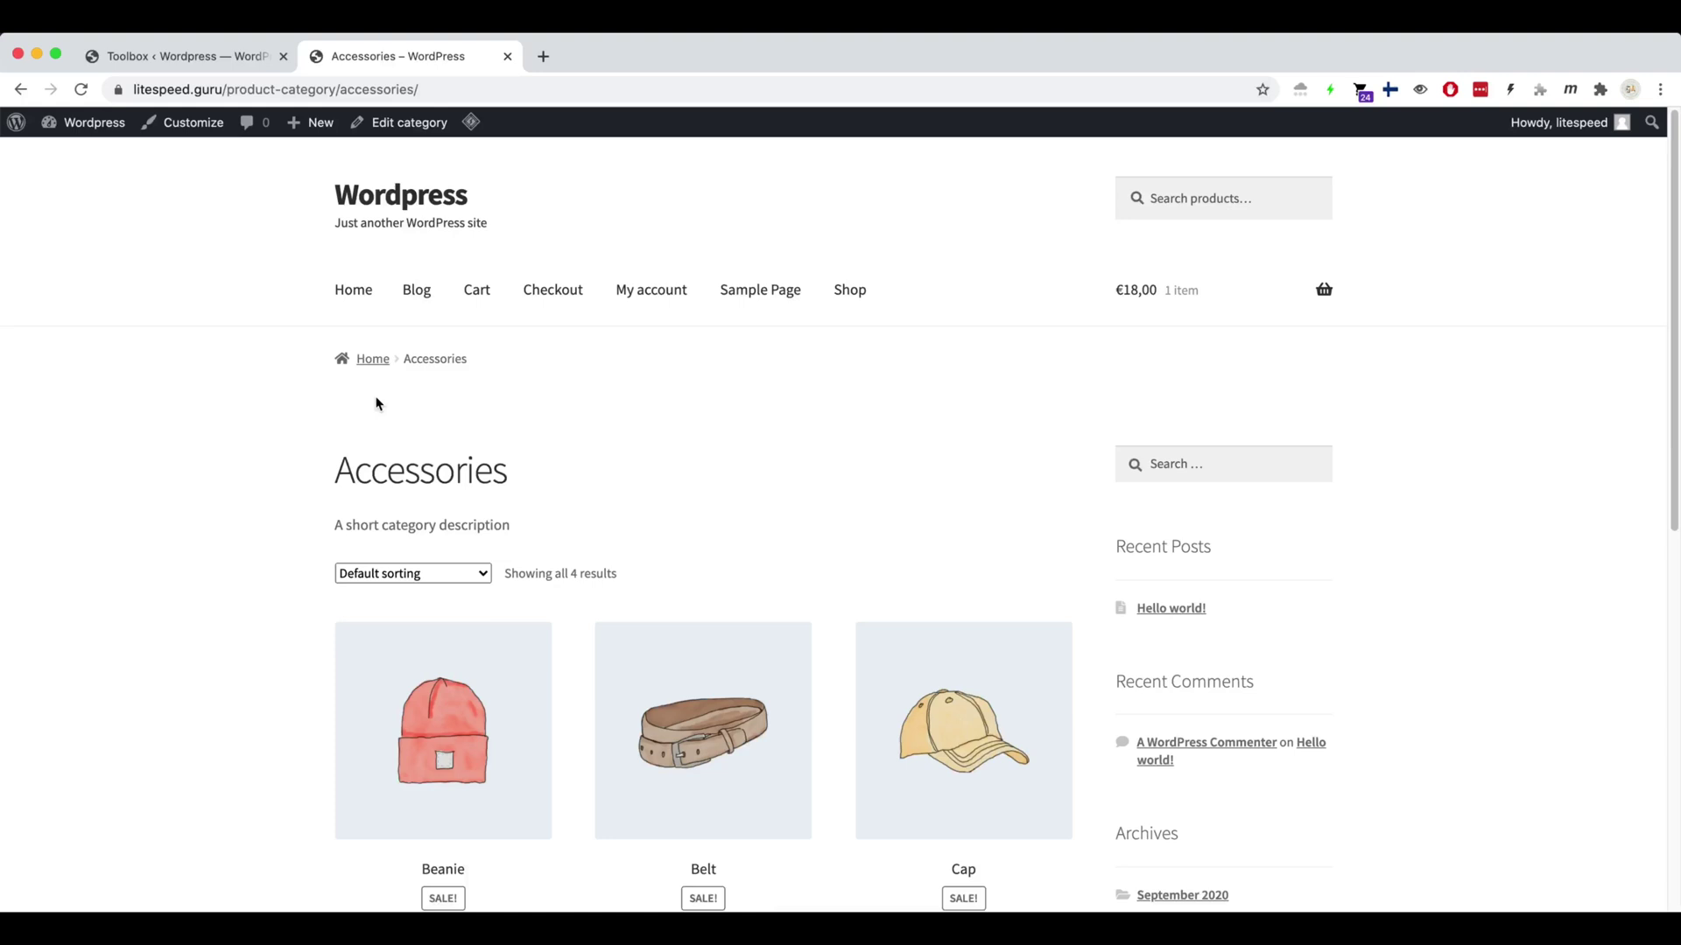
click(350, 359)
key(super+grave)
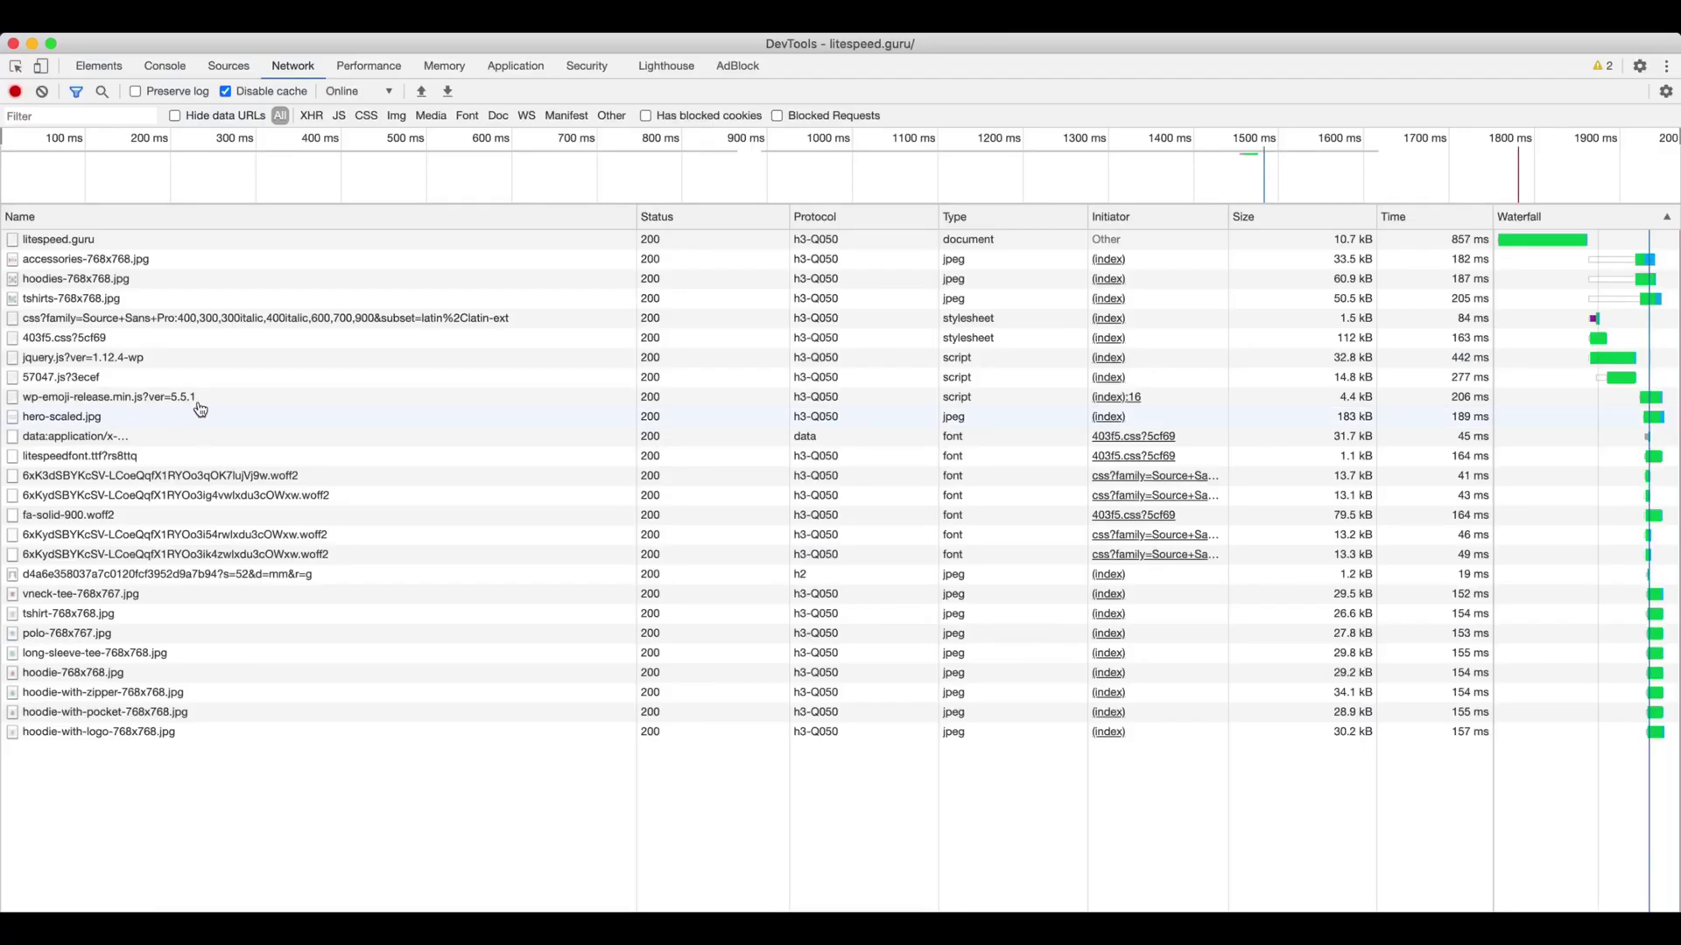
click(316, 239)
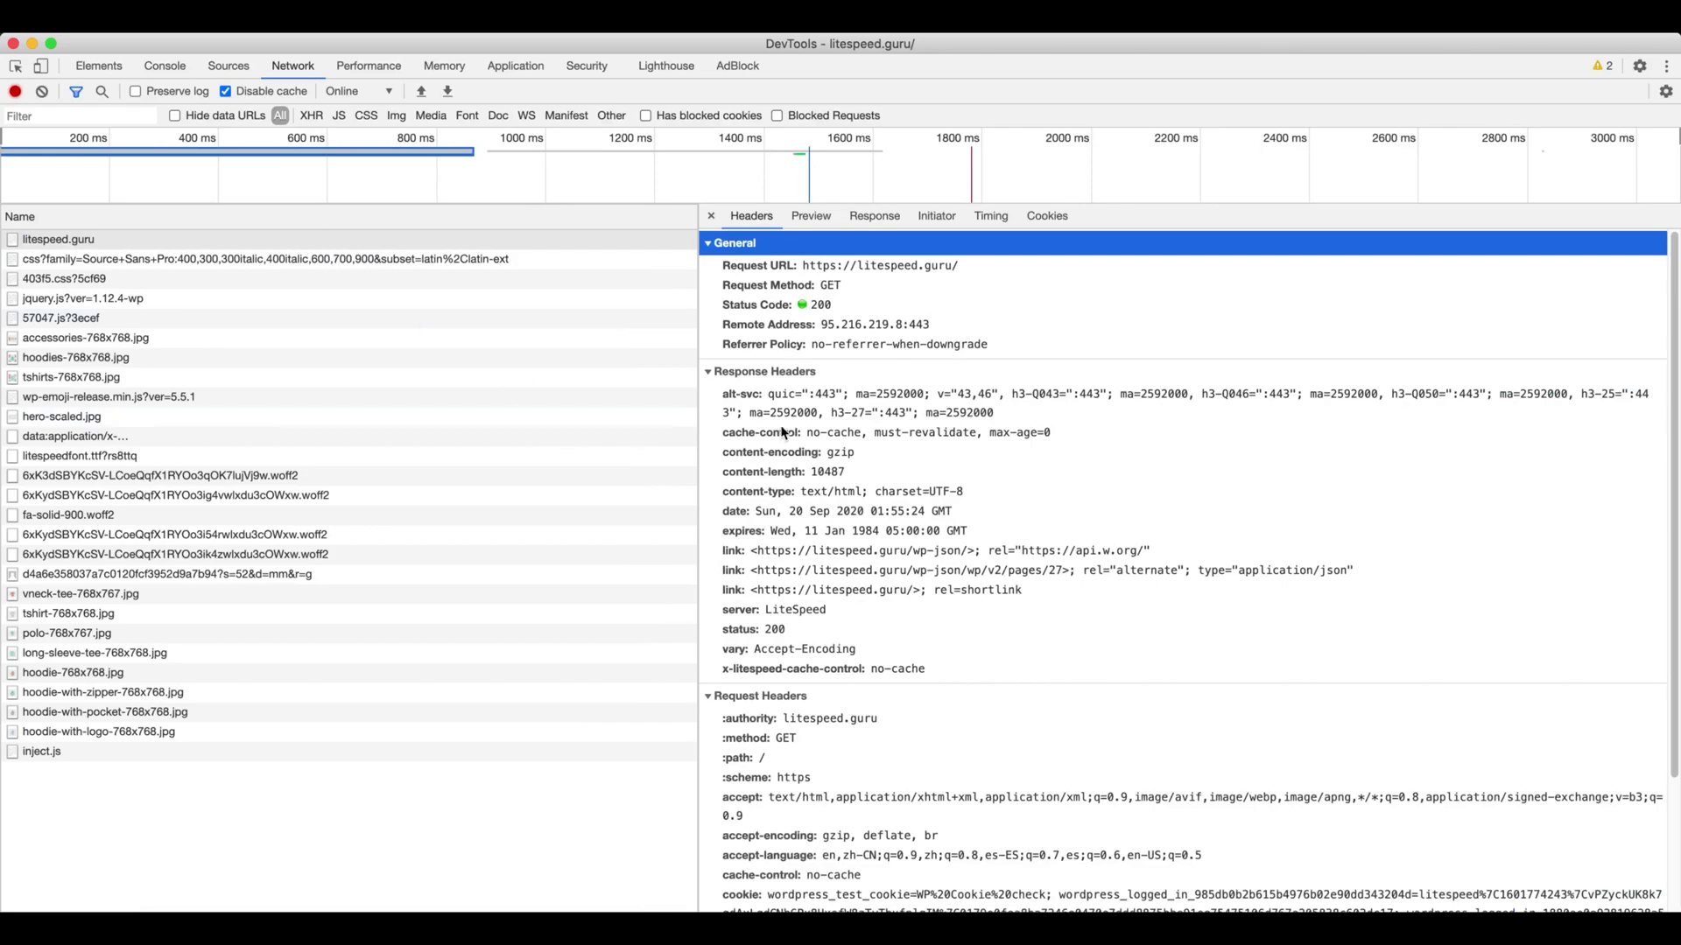
click(850, 669)
Step: Open the Accessories category, confirm no-cache, and copy its path from the Request URL
key(super+grave)
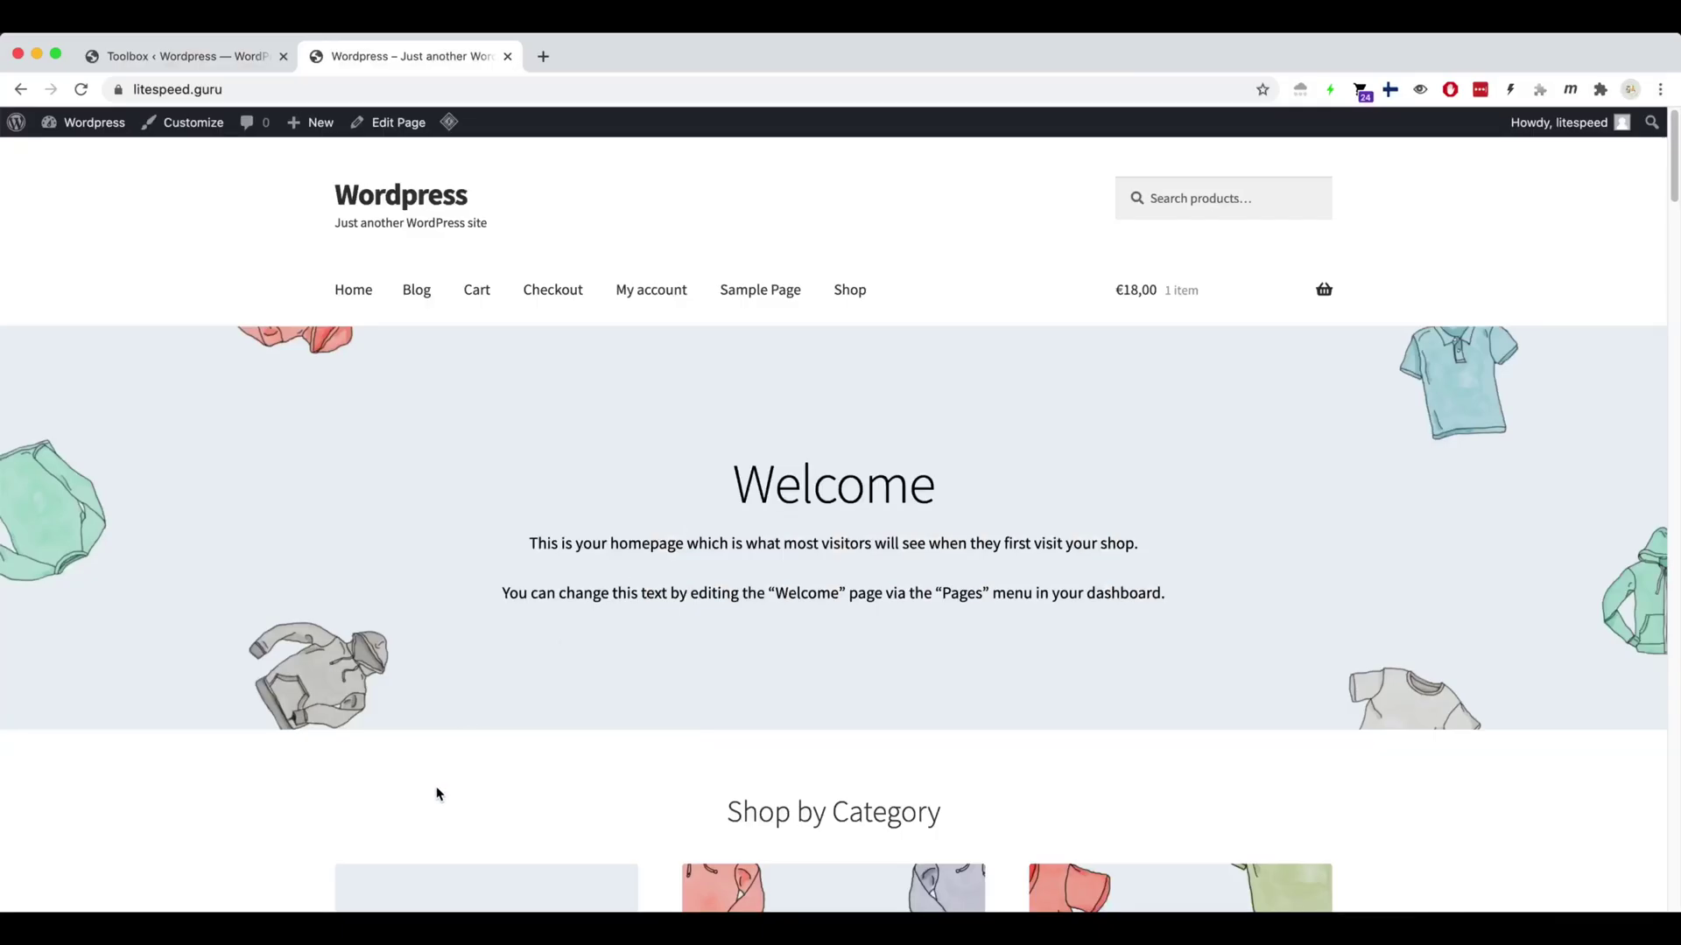
scroll(447, 744, down, 3)
click(464, 632)
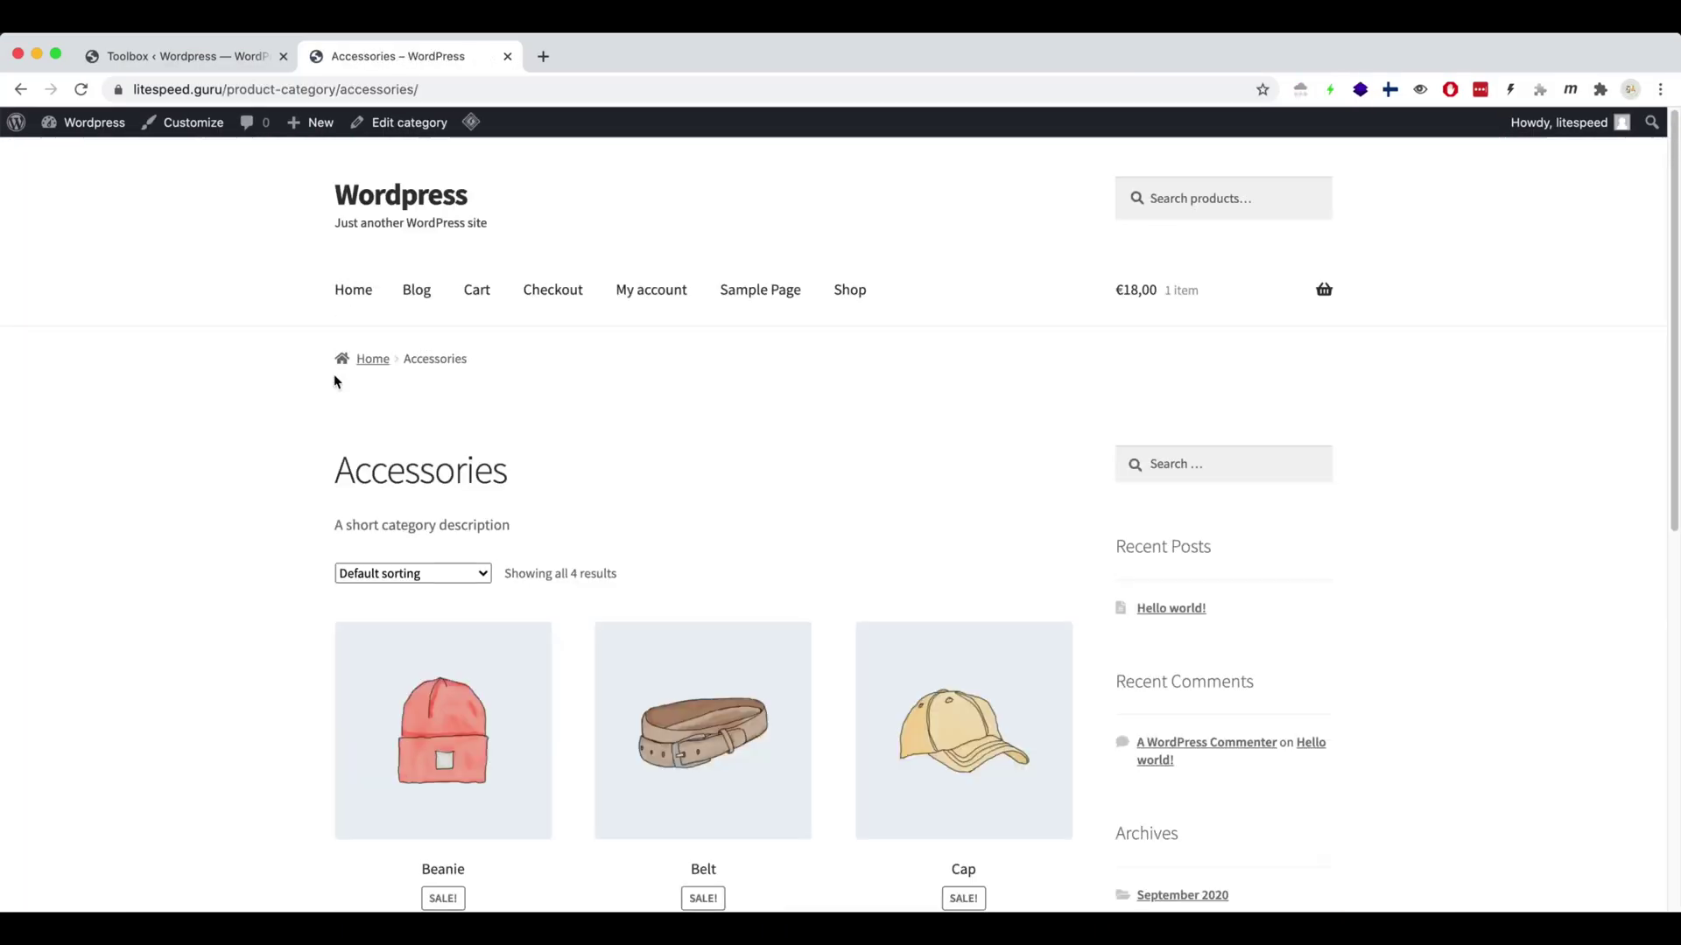
key(super+grave)
click(273, 240)
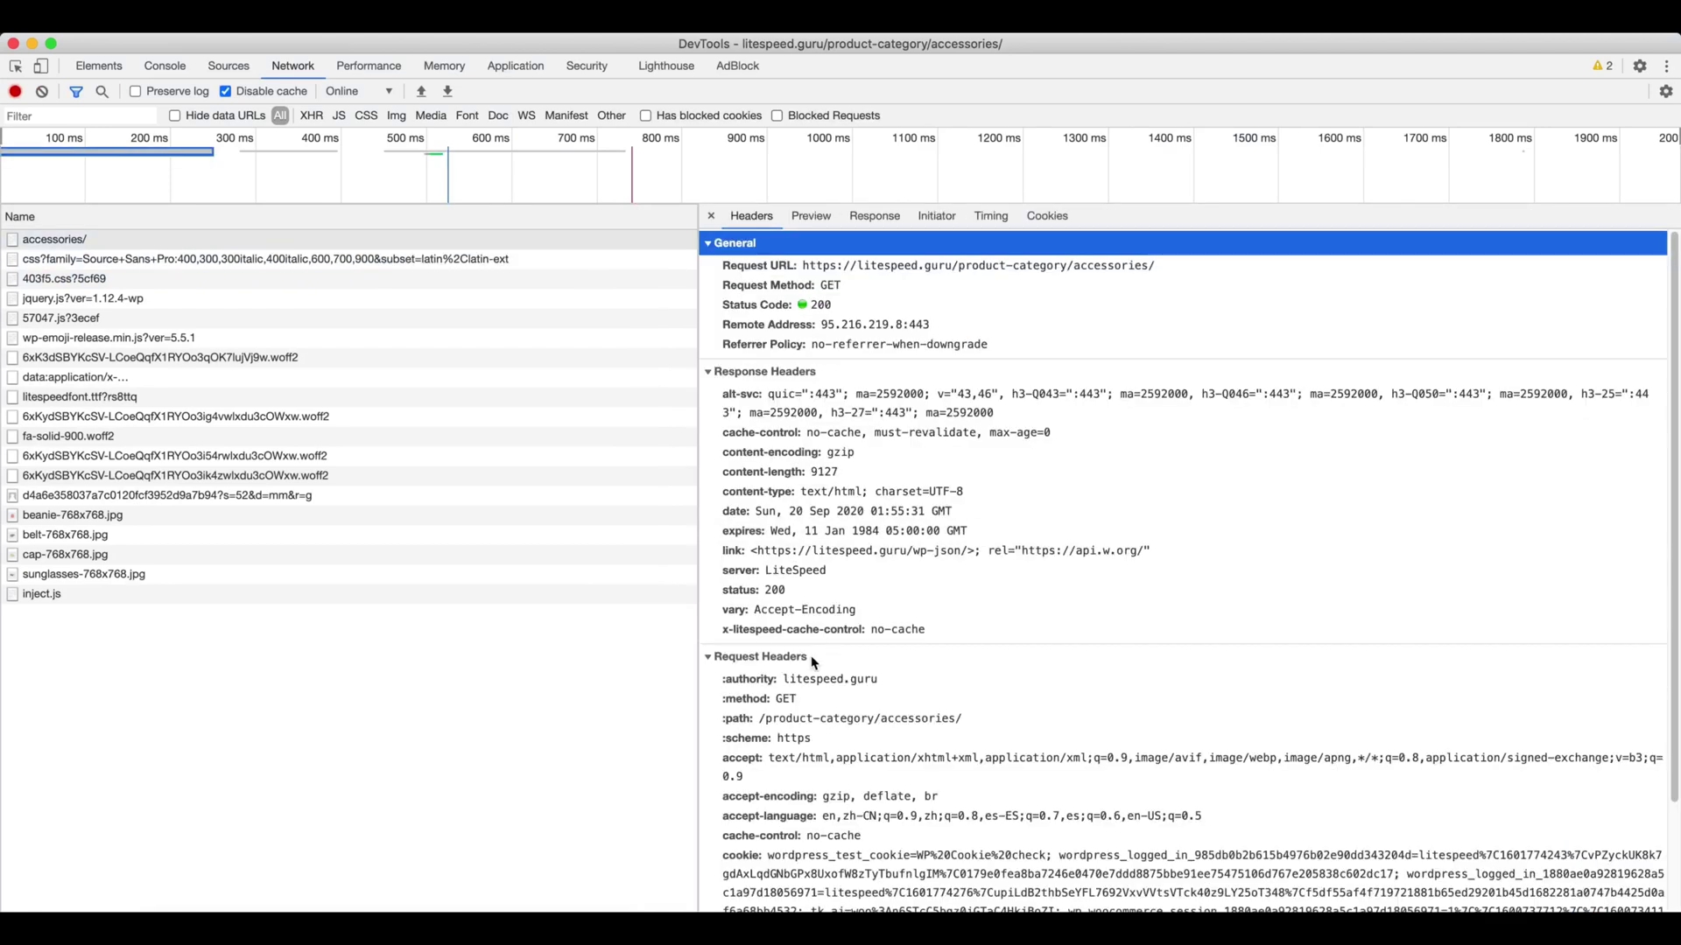
drag(958, 266, 1164, 278)
key(super+c)
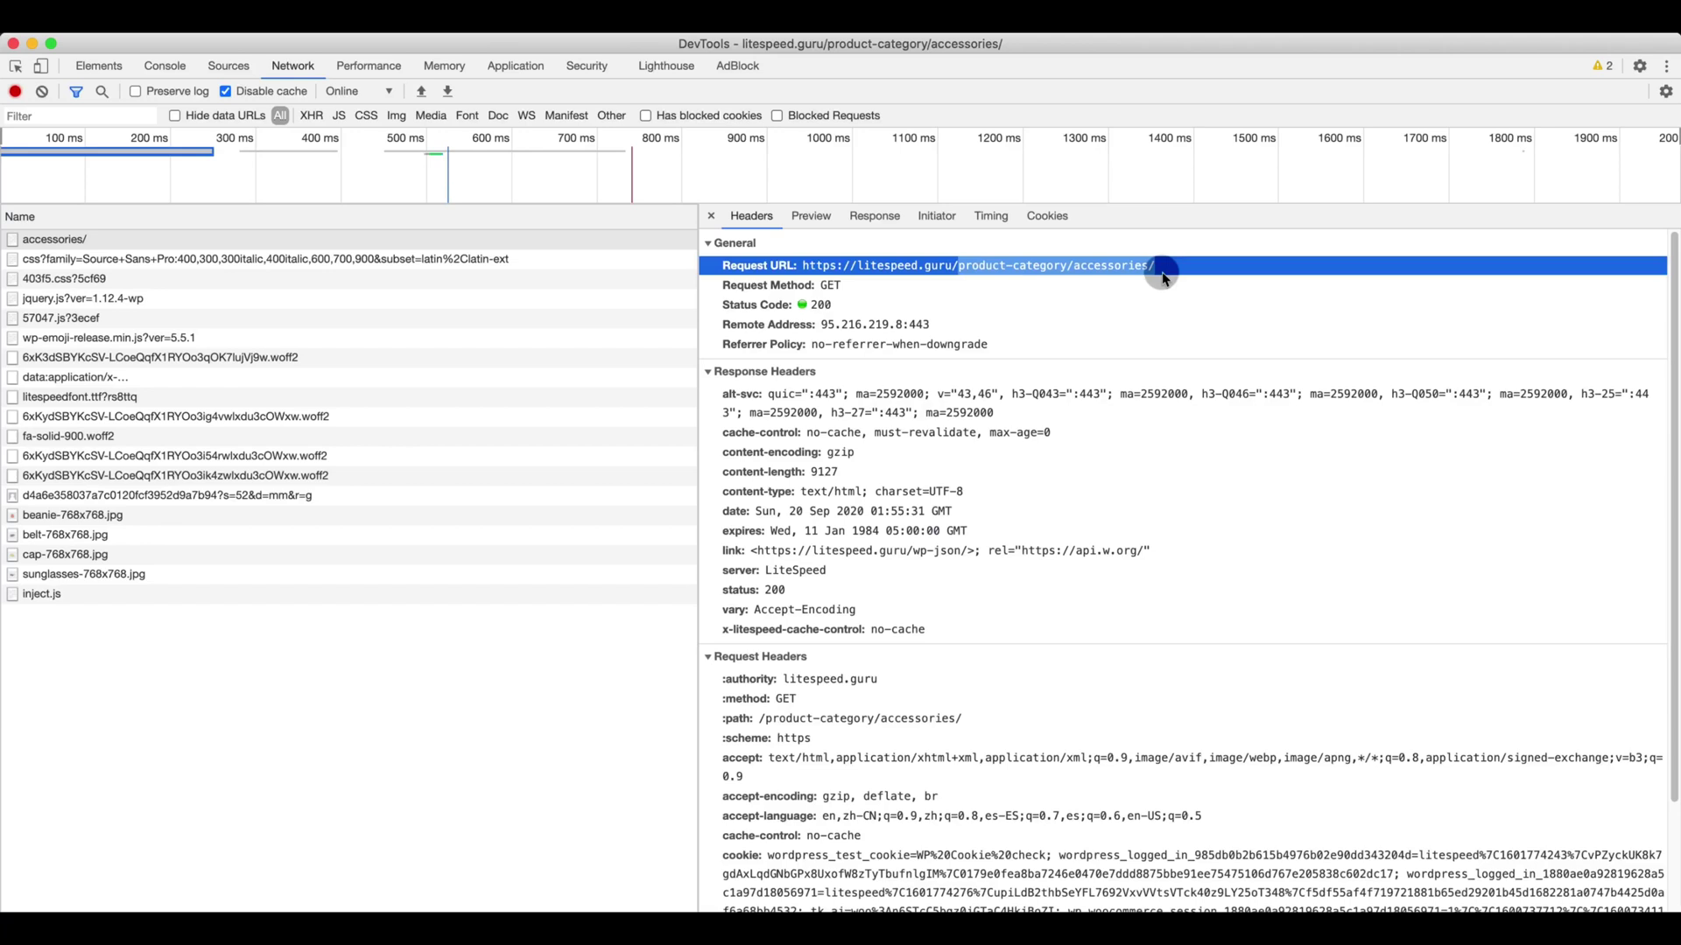
key(super+grave)
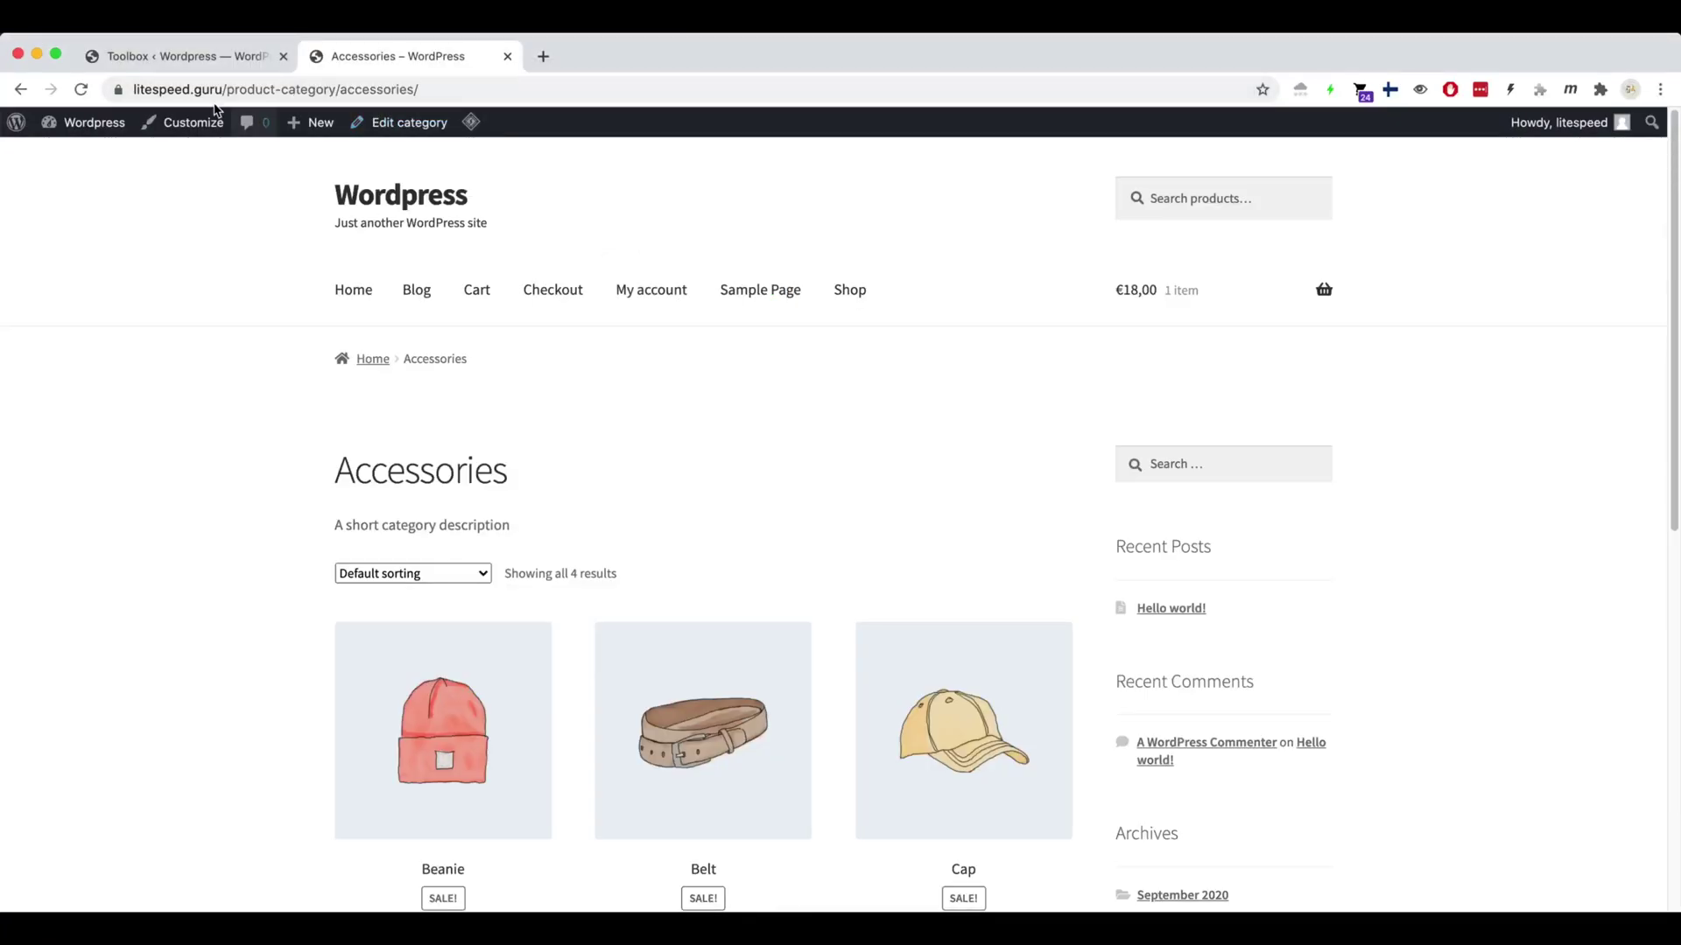
click(222, 60)
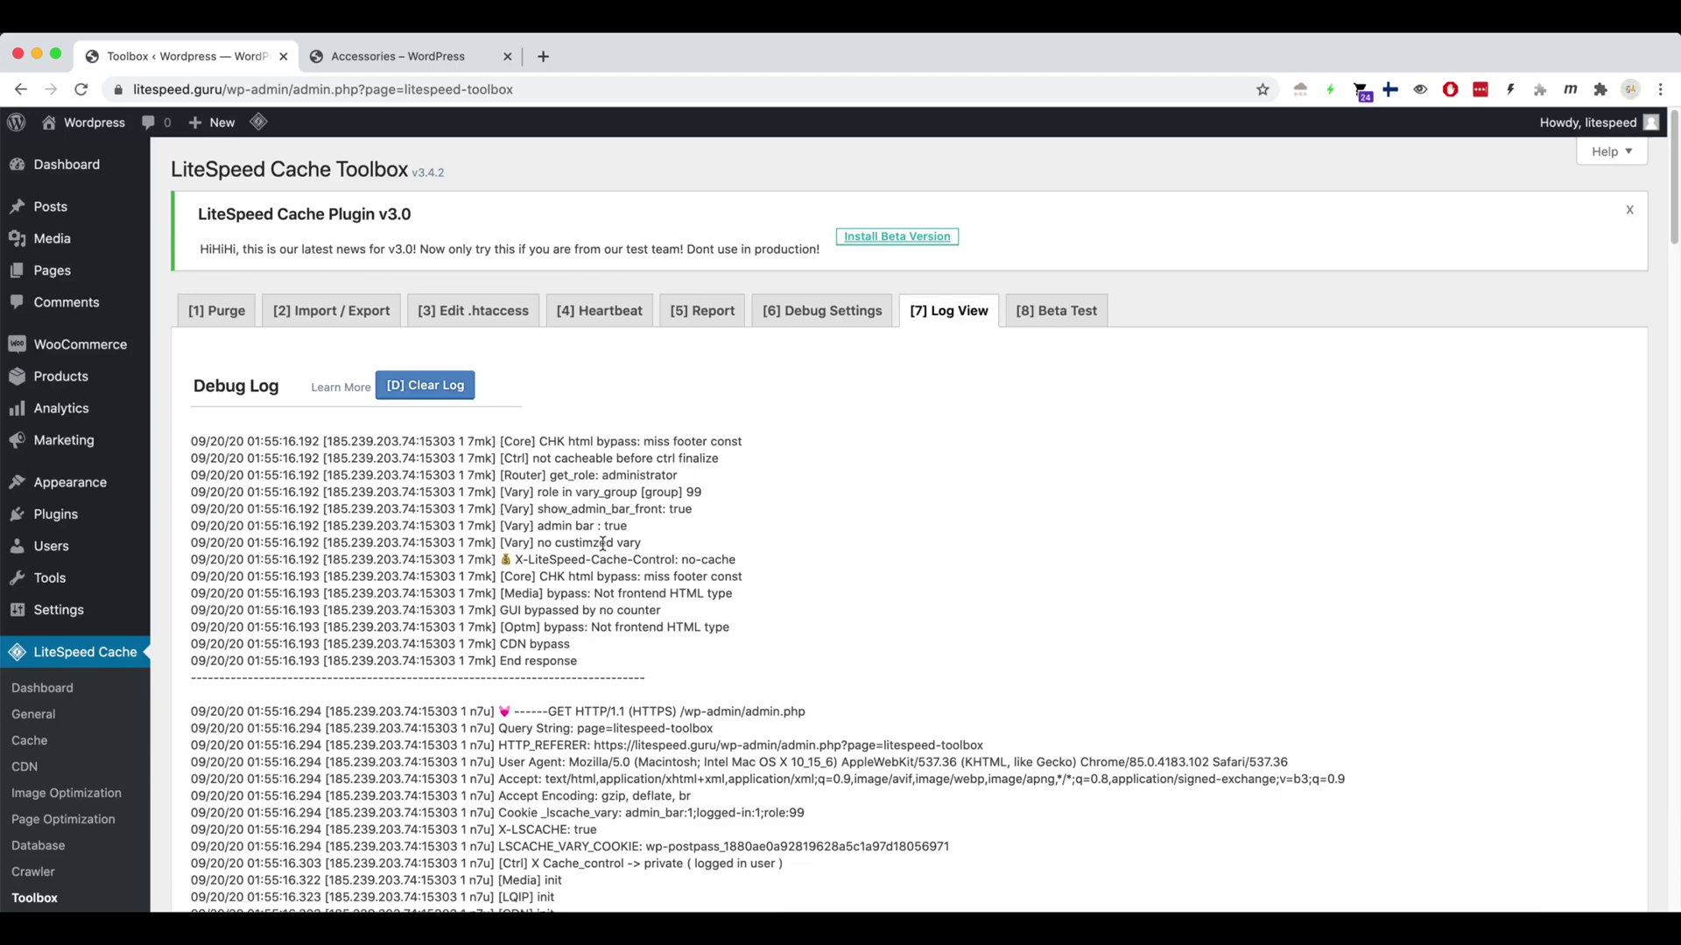
Step: Search the debug log for the accessories path and locate its GET request entry
key(super+f)
key(super+v)
scroll(700, 625, down, 3)
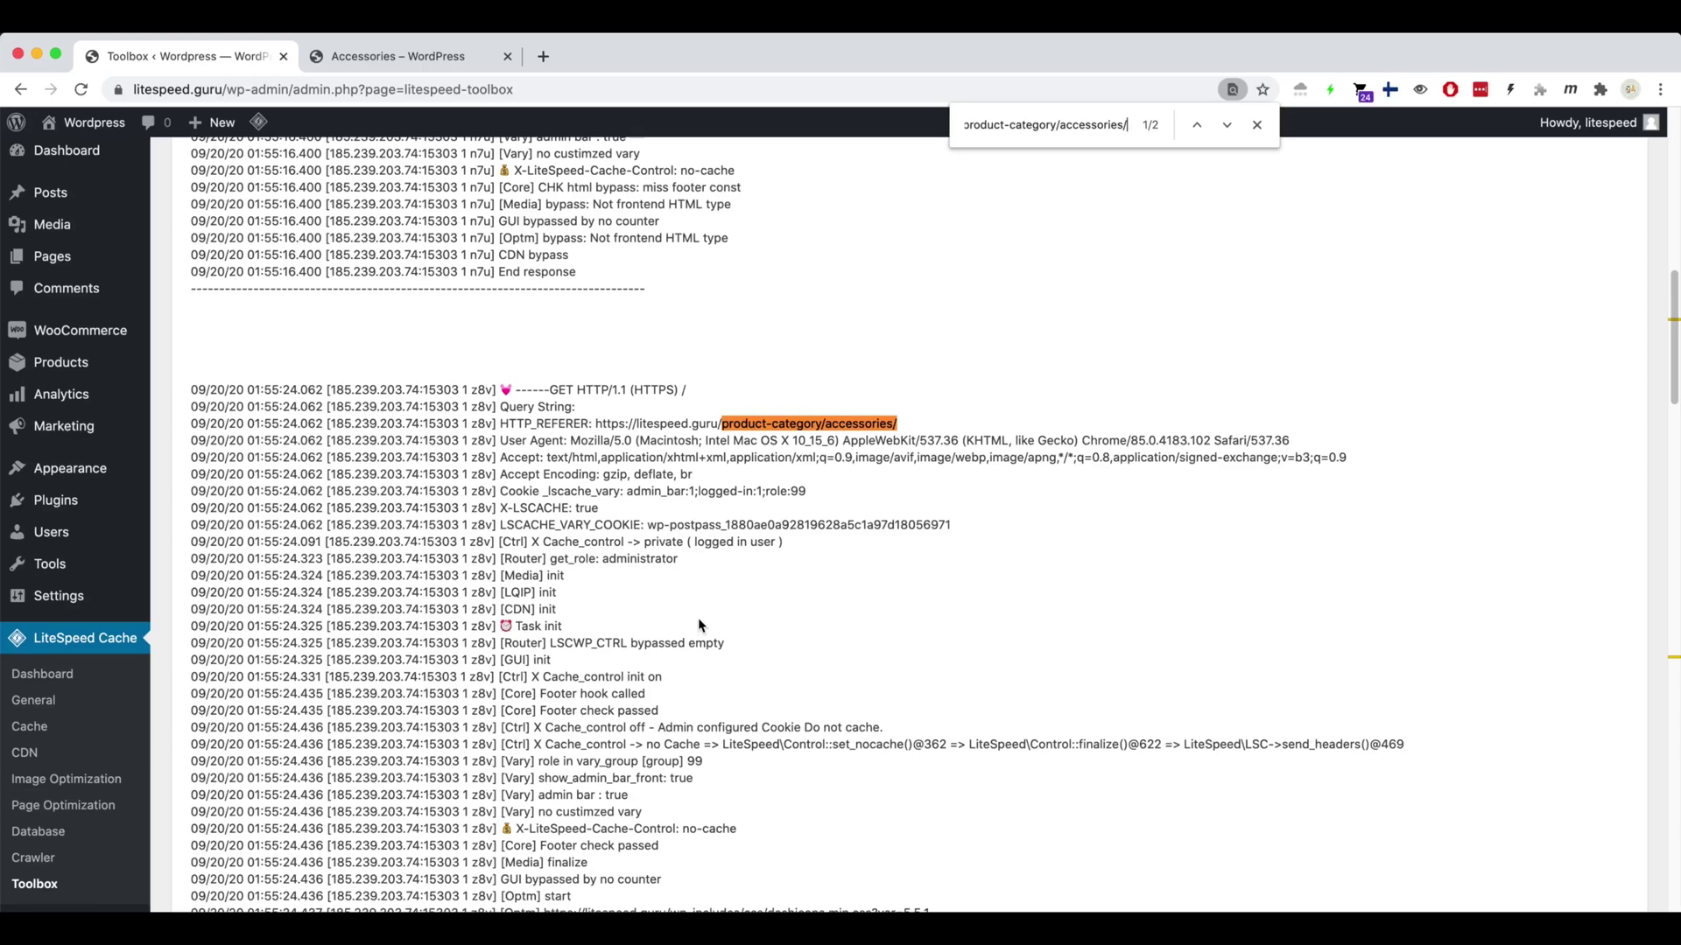
key(Return)
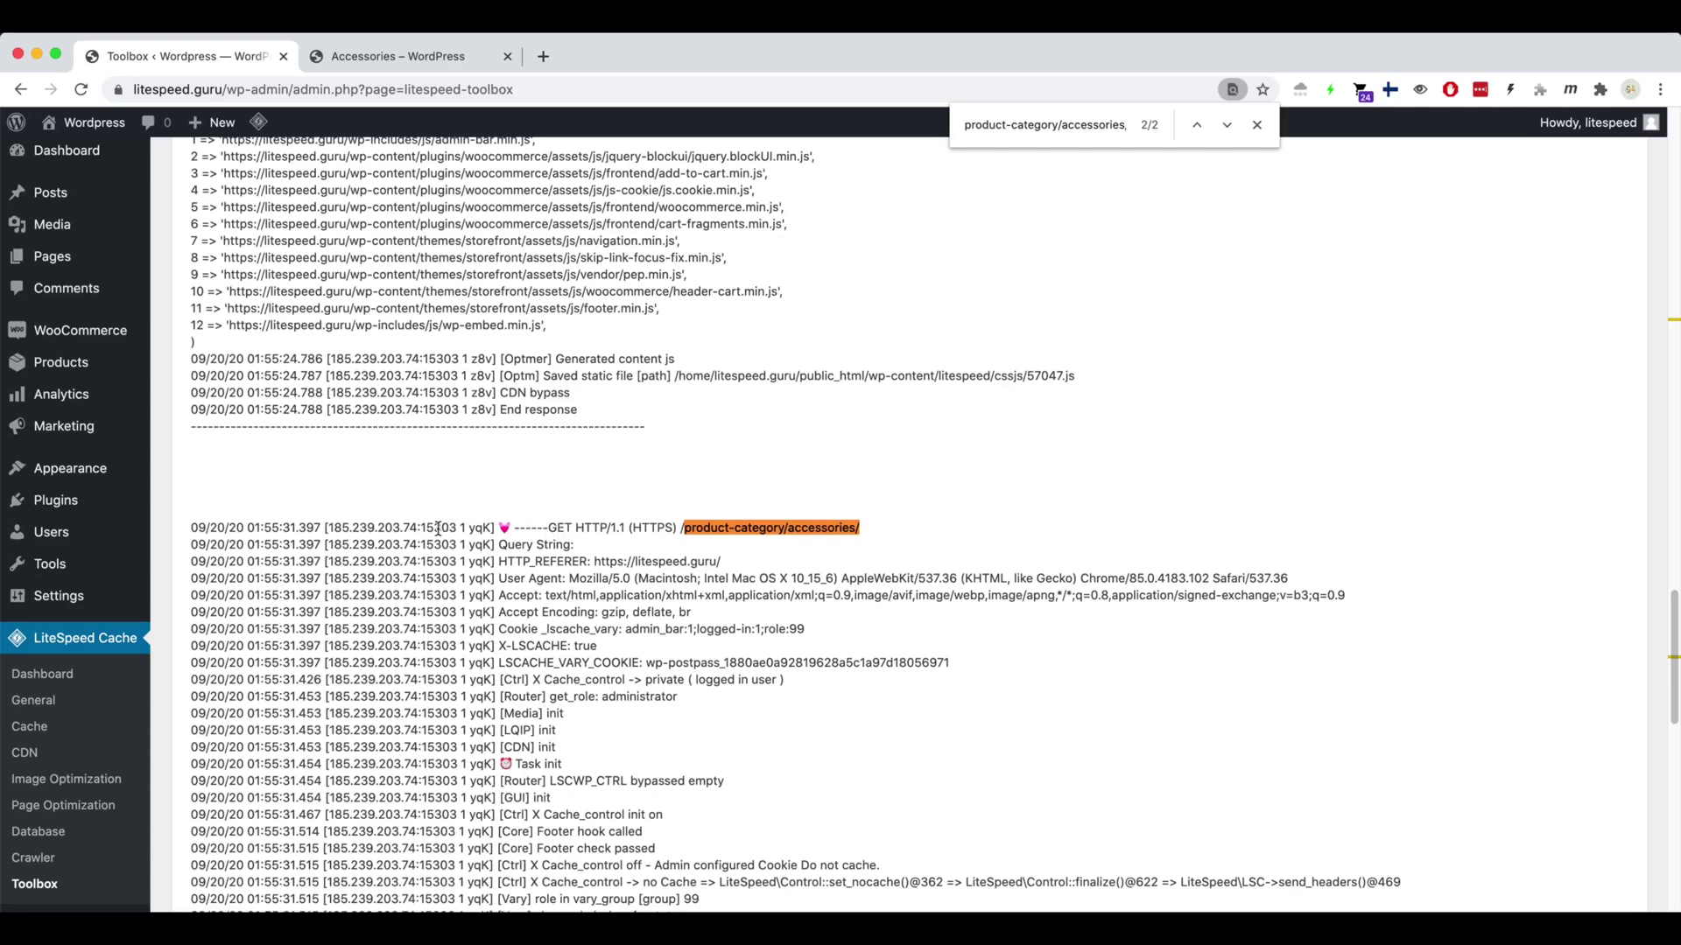
drag(434, 527, 796, 526)
click(795, 526)
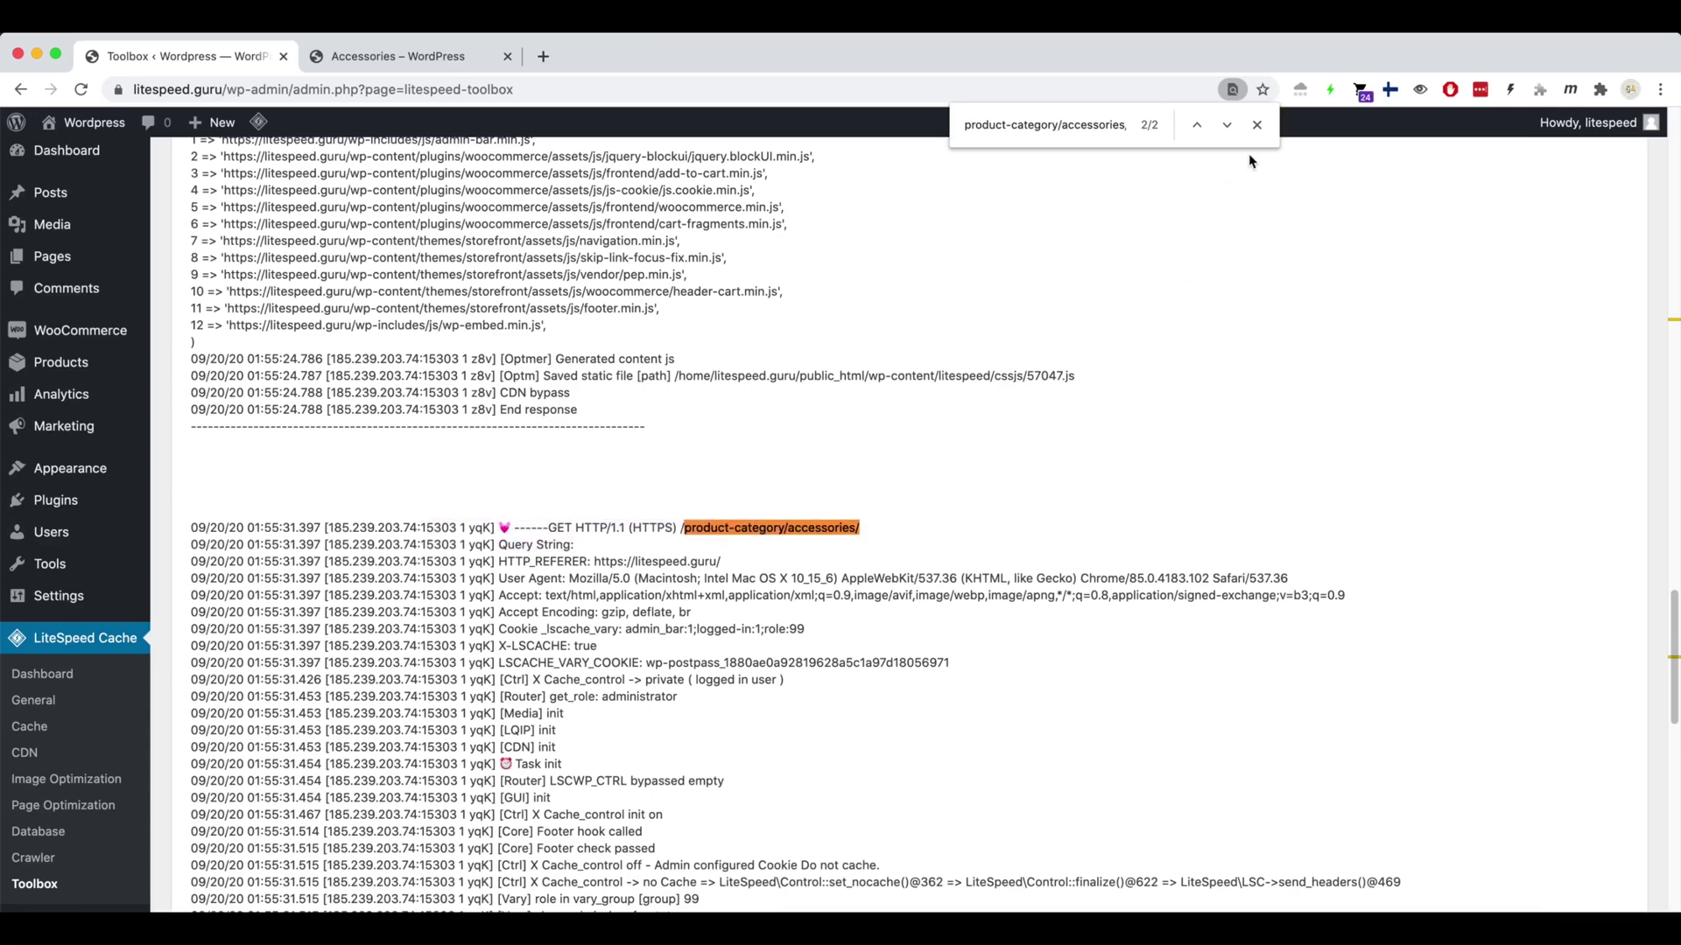
click(1256, 125)
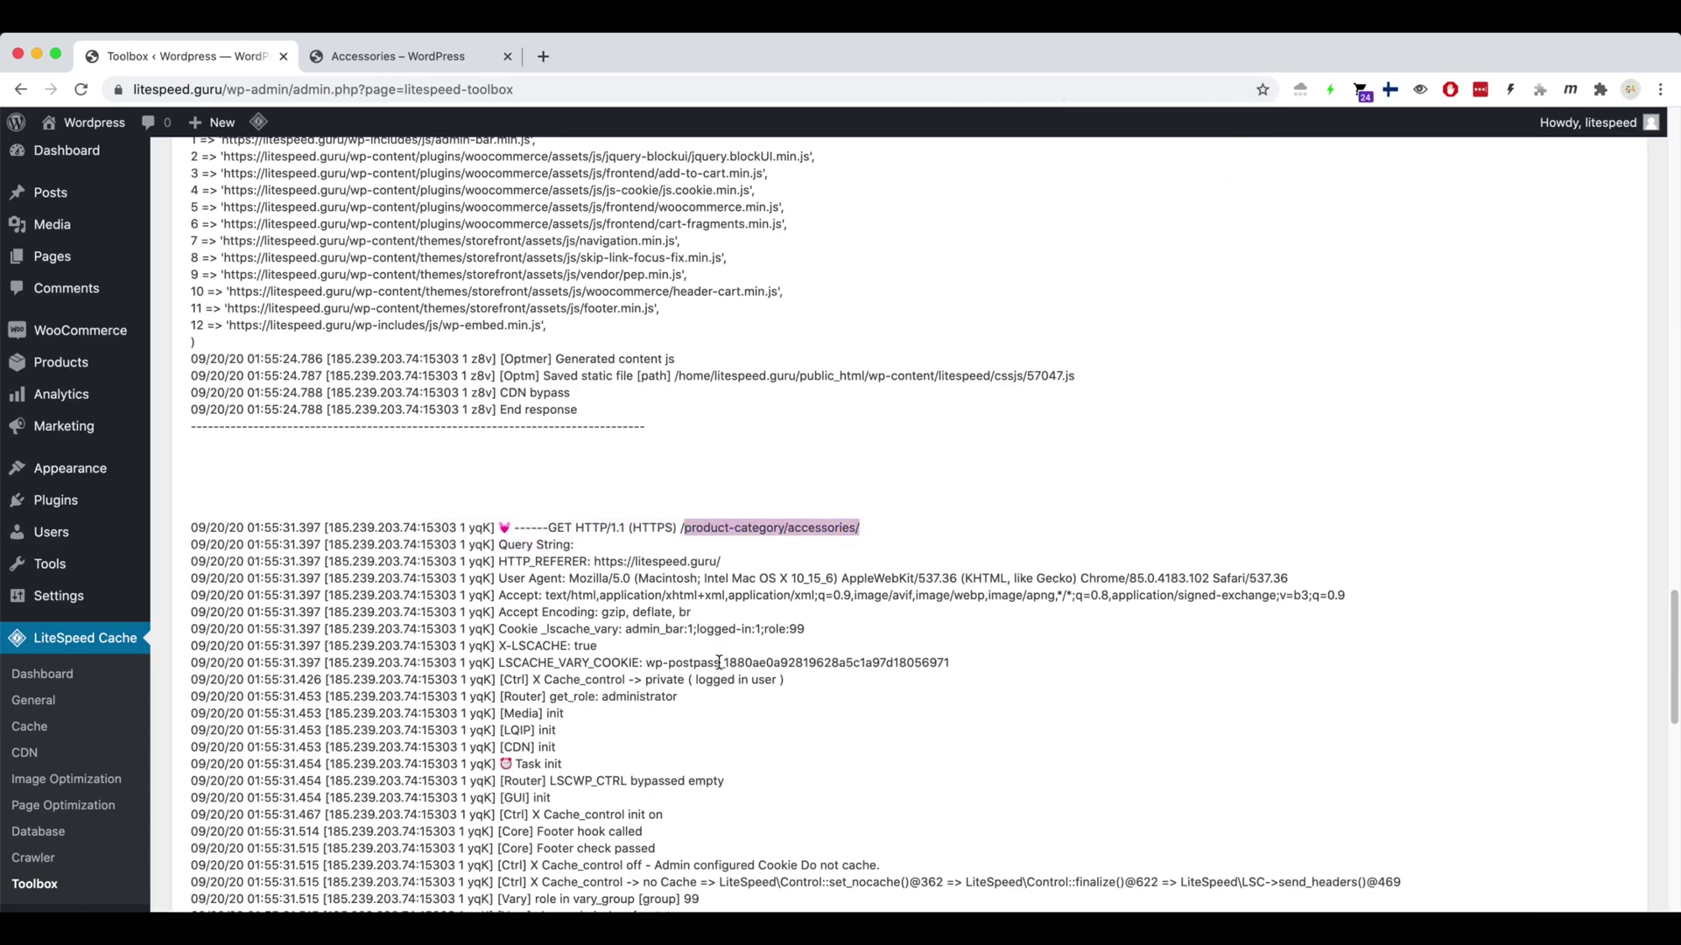
Step: Find the line showing cache control turned off by an admin-configured Do Not Cache cookie
scroll(610, 625, down, 4)
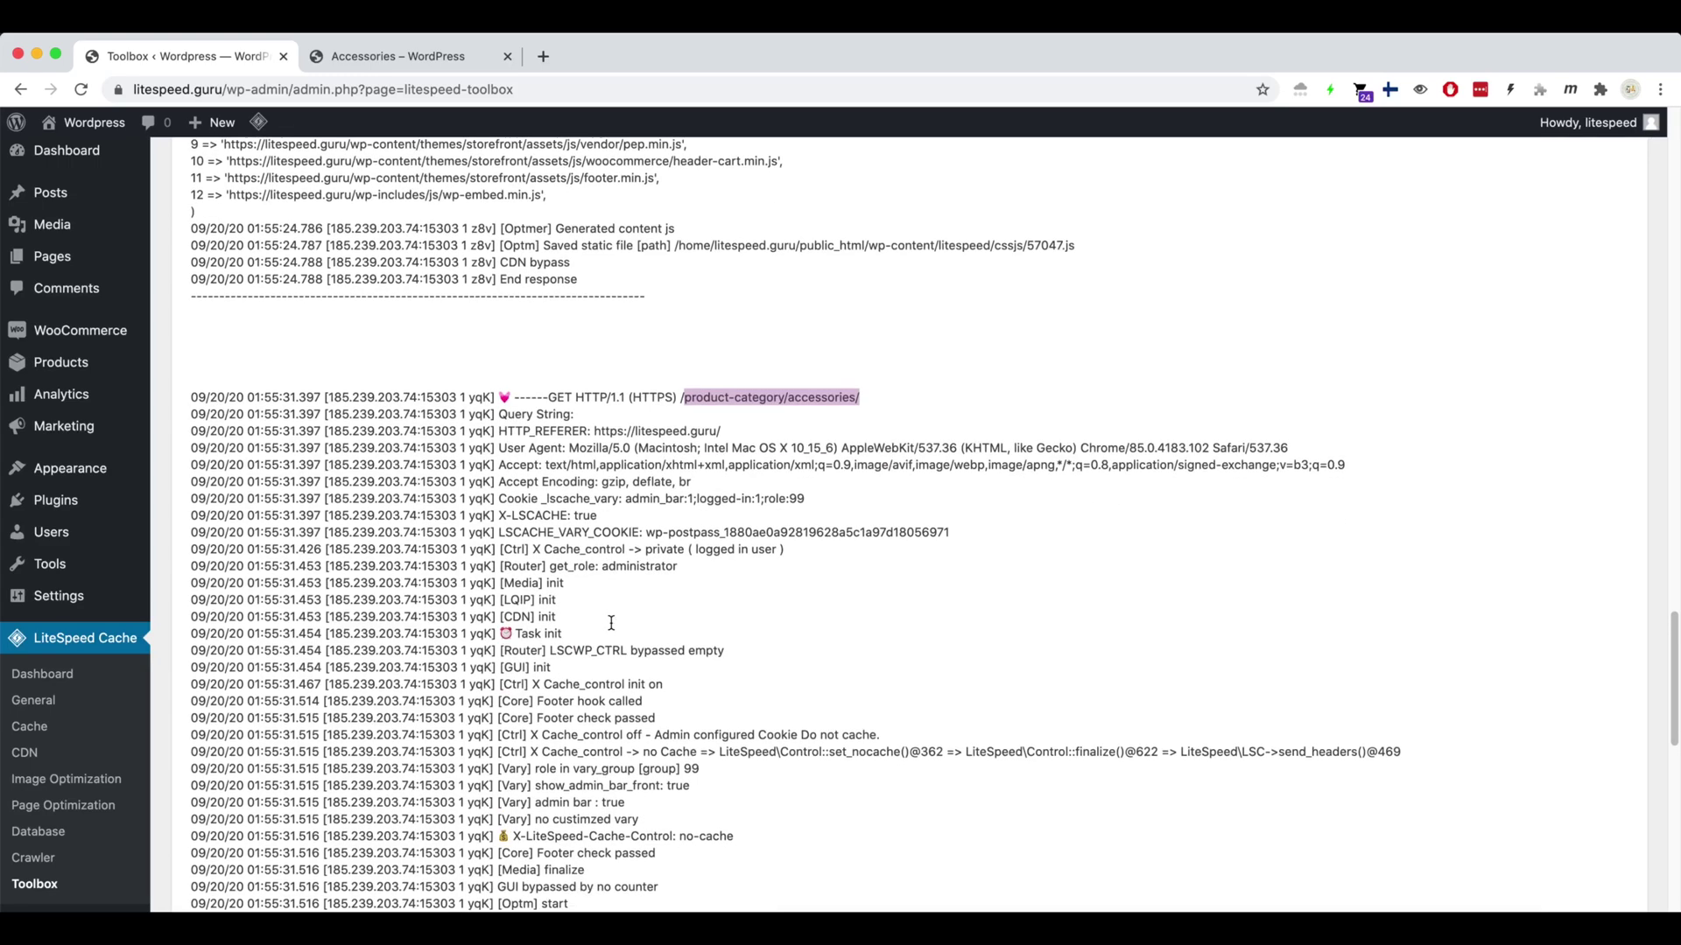
scroll(569, 641, down, 1)
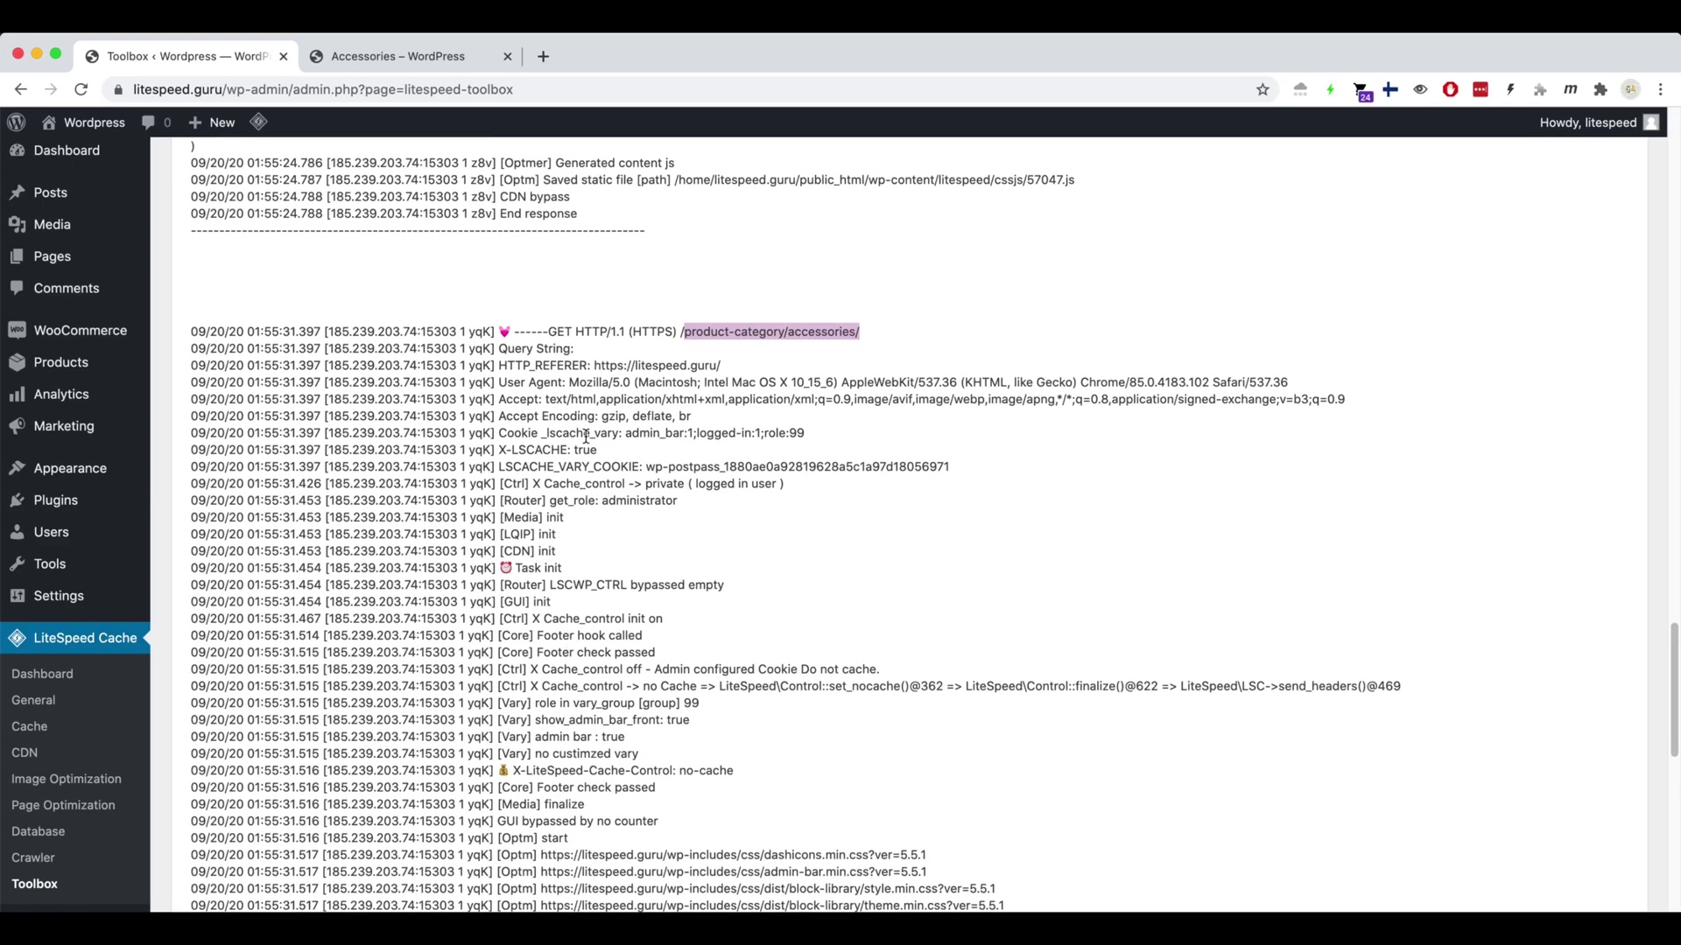
drag(557, 669, 888, 680)
click(889, 680)
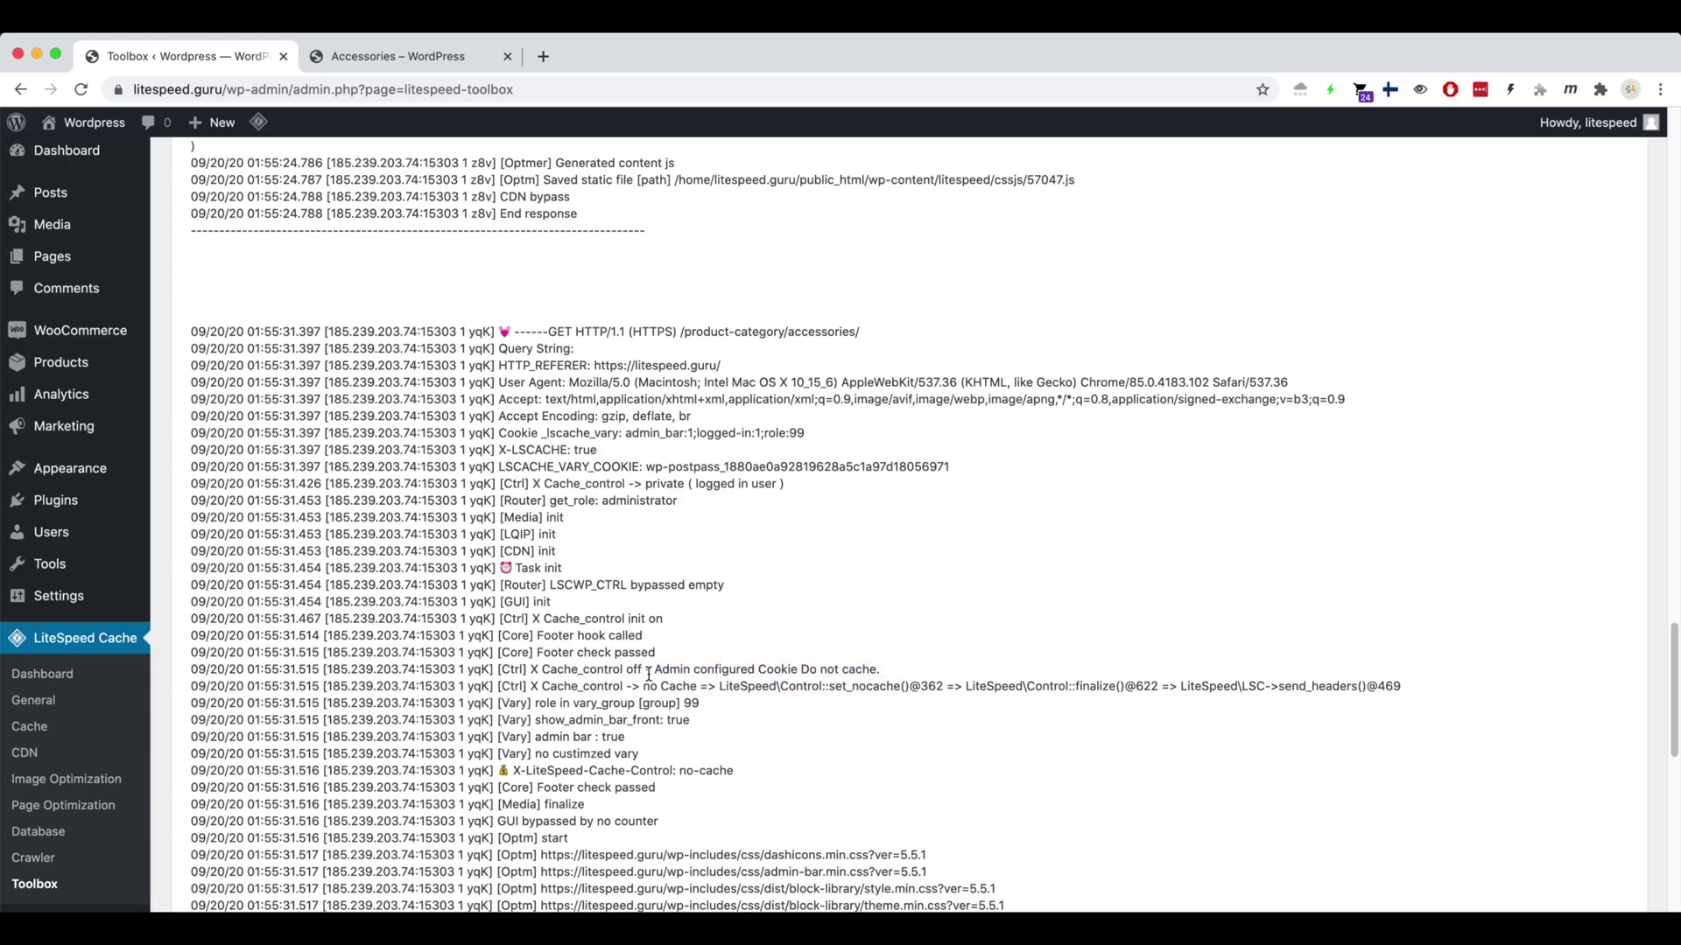
drag(699, 669, 800, 667)
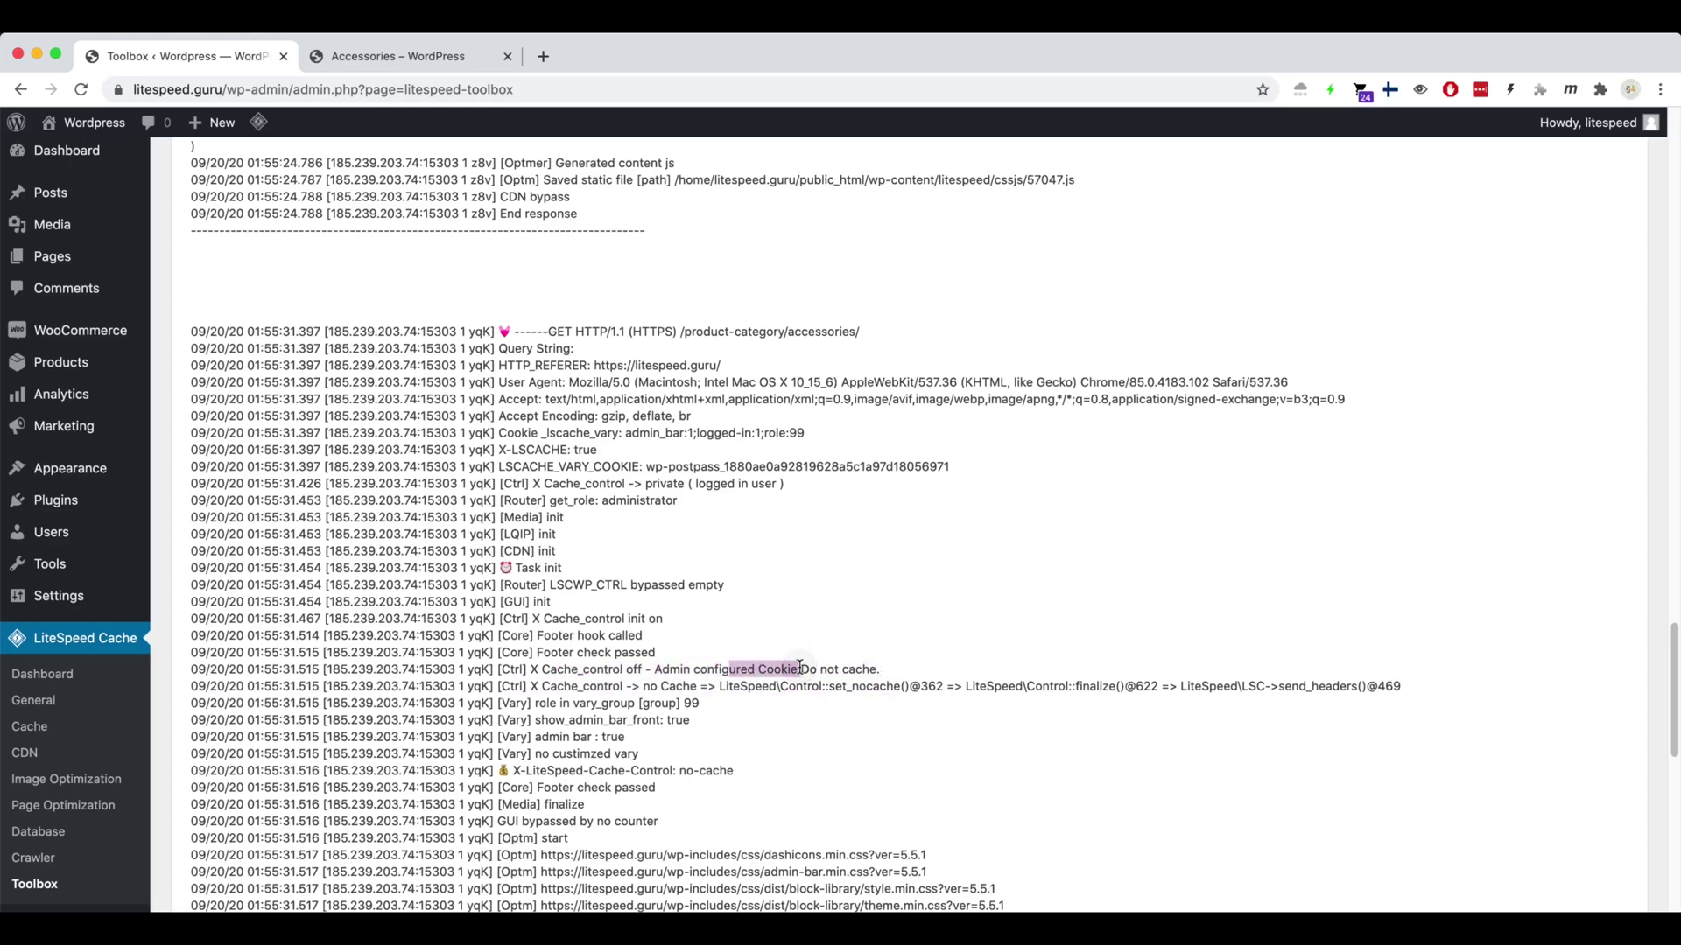
Step: In Cache > [4] Excludes, delete woocommerce_cart_hash from Do Not Cache Cookies and save
click(30, 727)
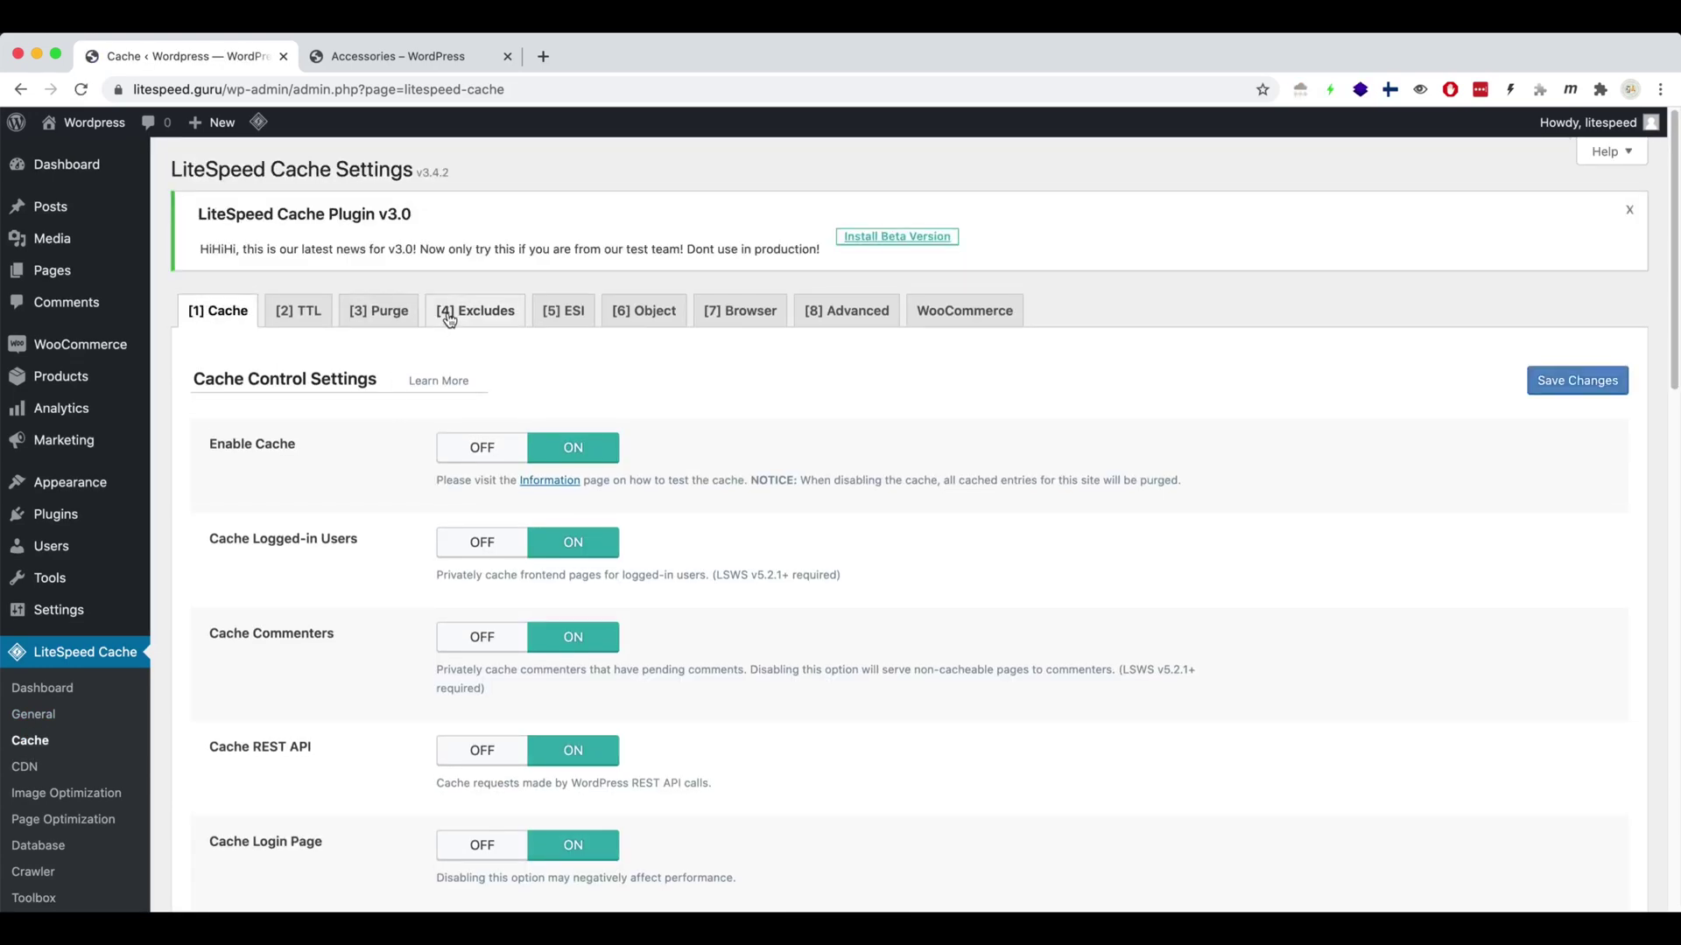
click(448, 312)
scroll(360, 618, down, 10)
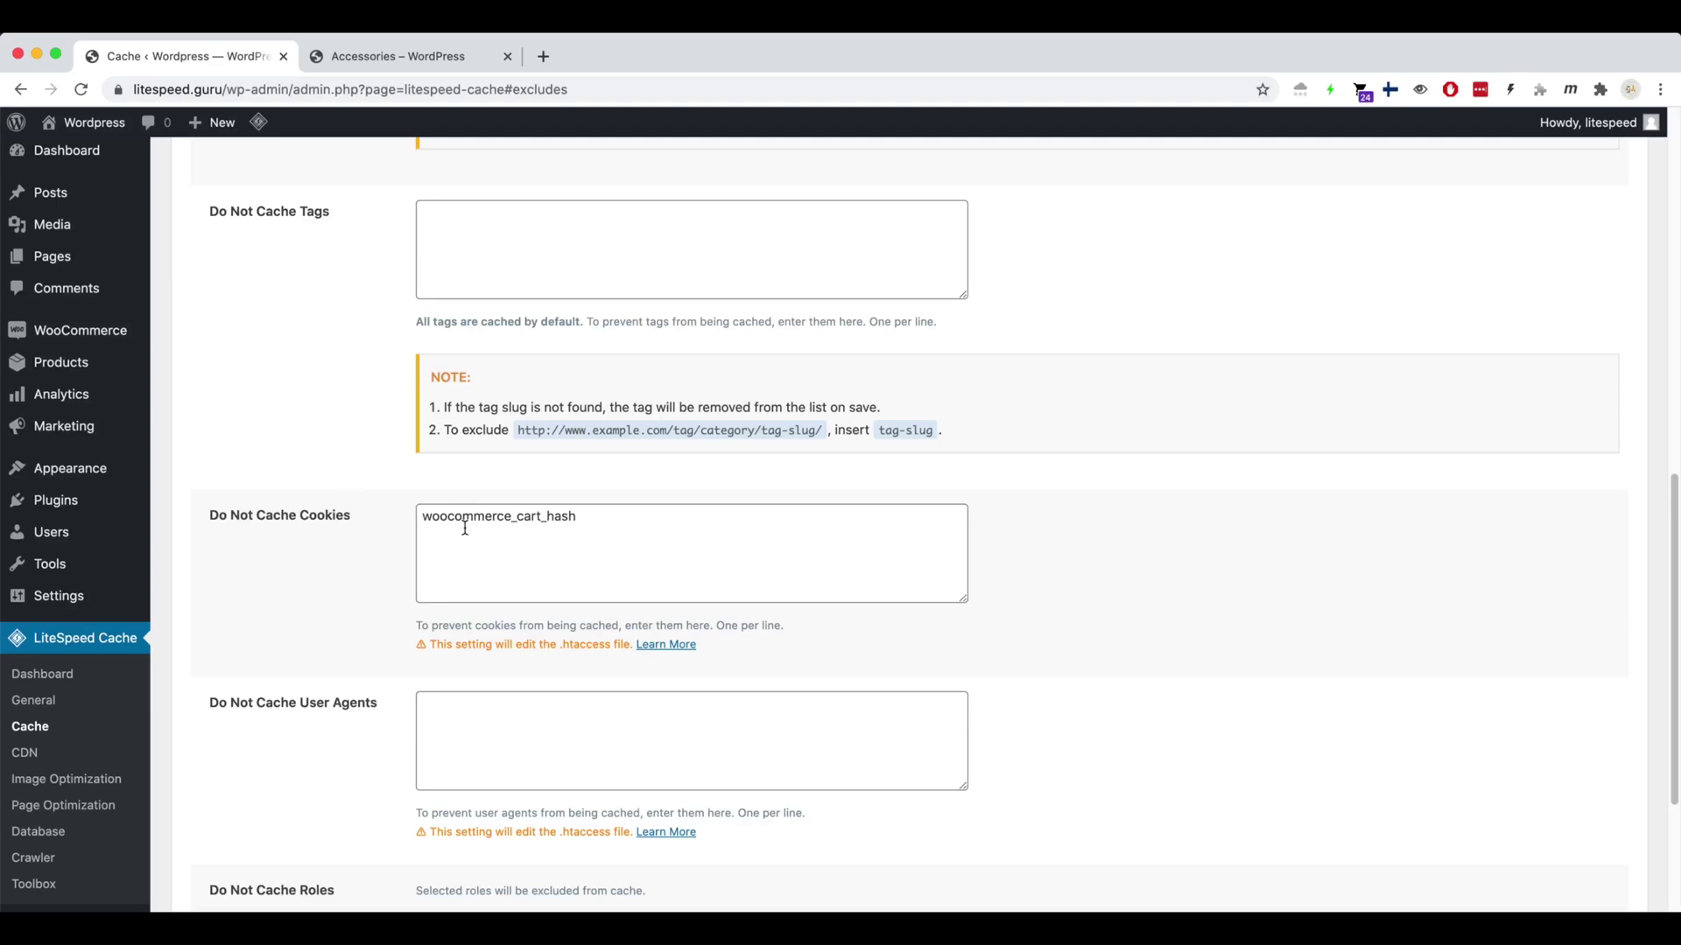
double_click(495, 527)
key(BackSpace)
scroll(273, 643, down, 3)
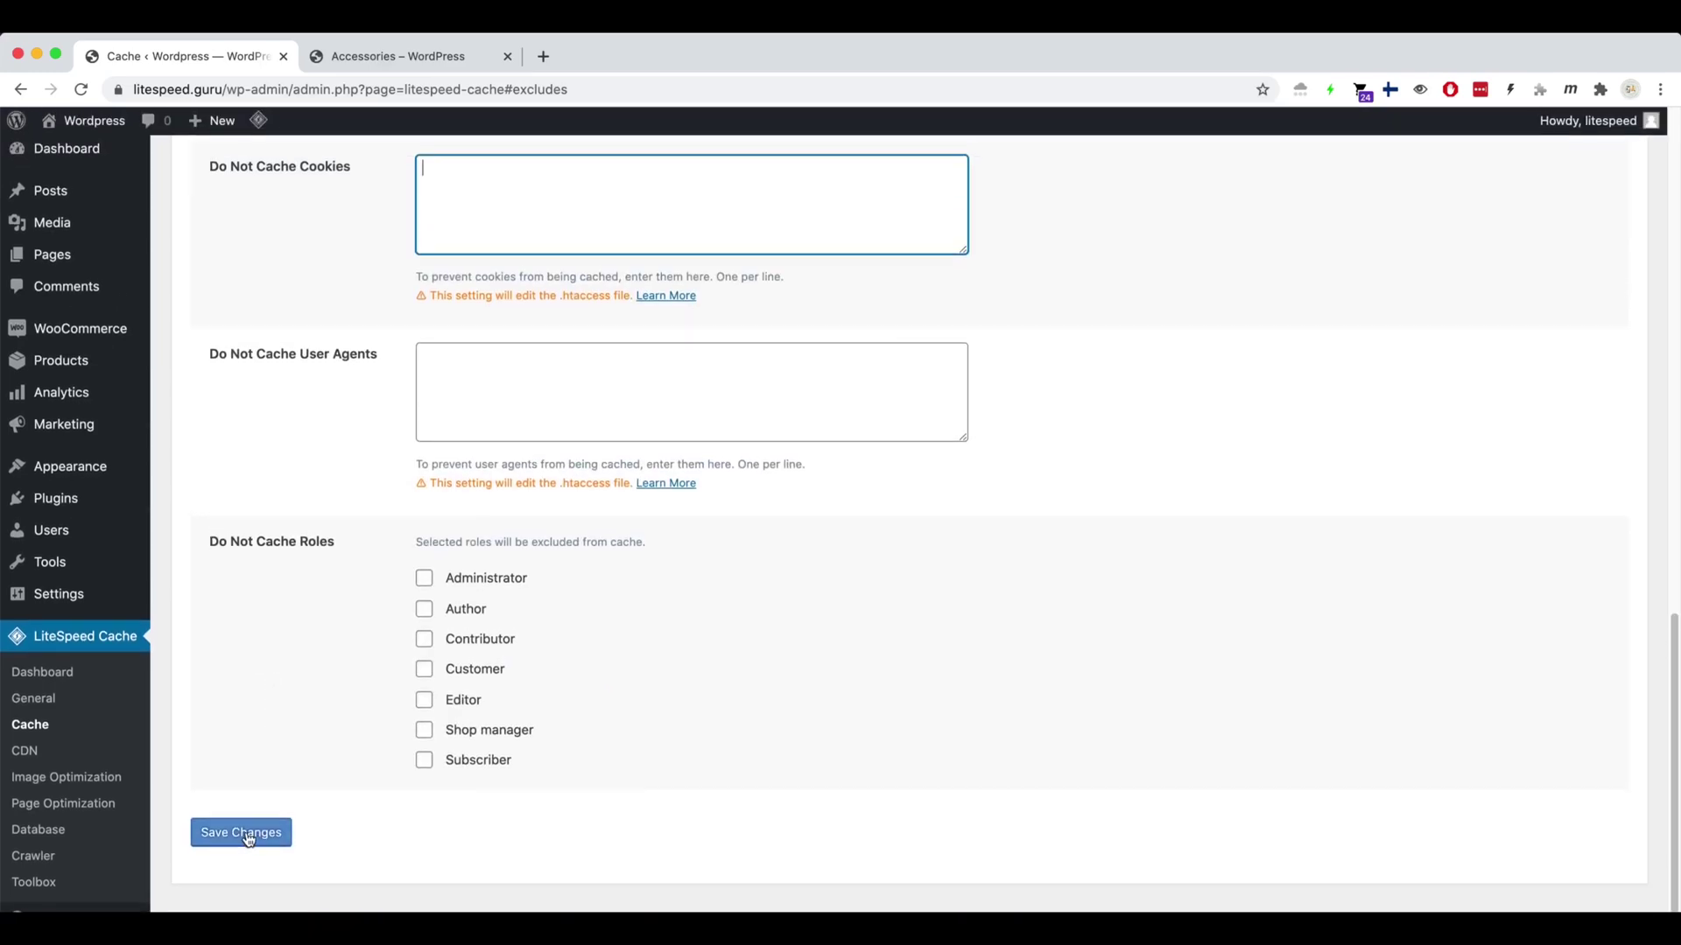
click(244, 836)
Step: Purge all caches, then reload the home page and check its x-litespeed-cache header
mouse_move(255, 128)
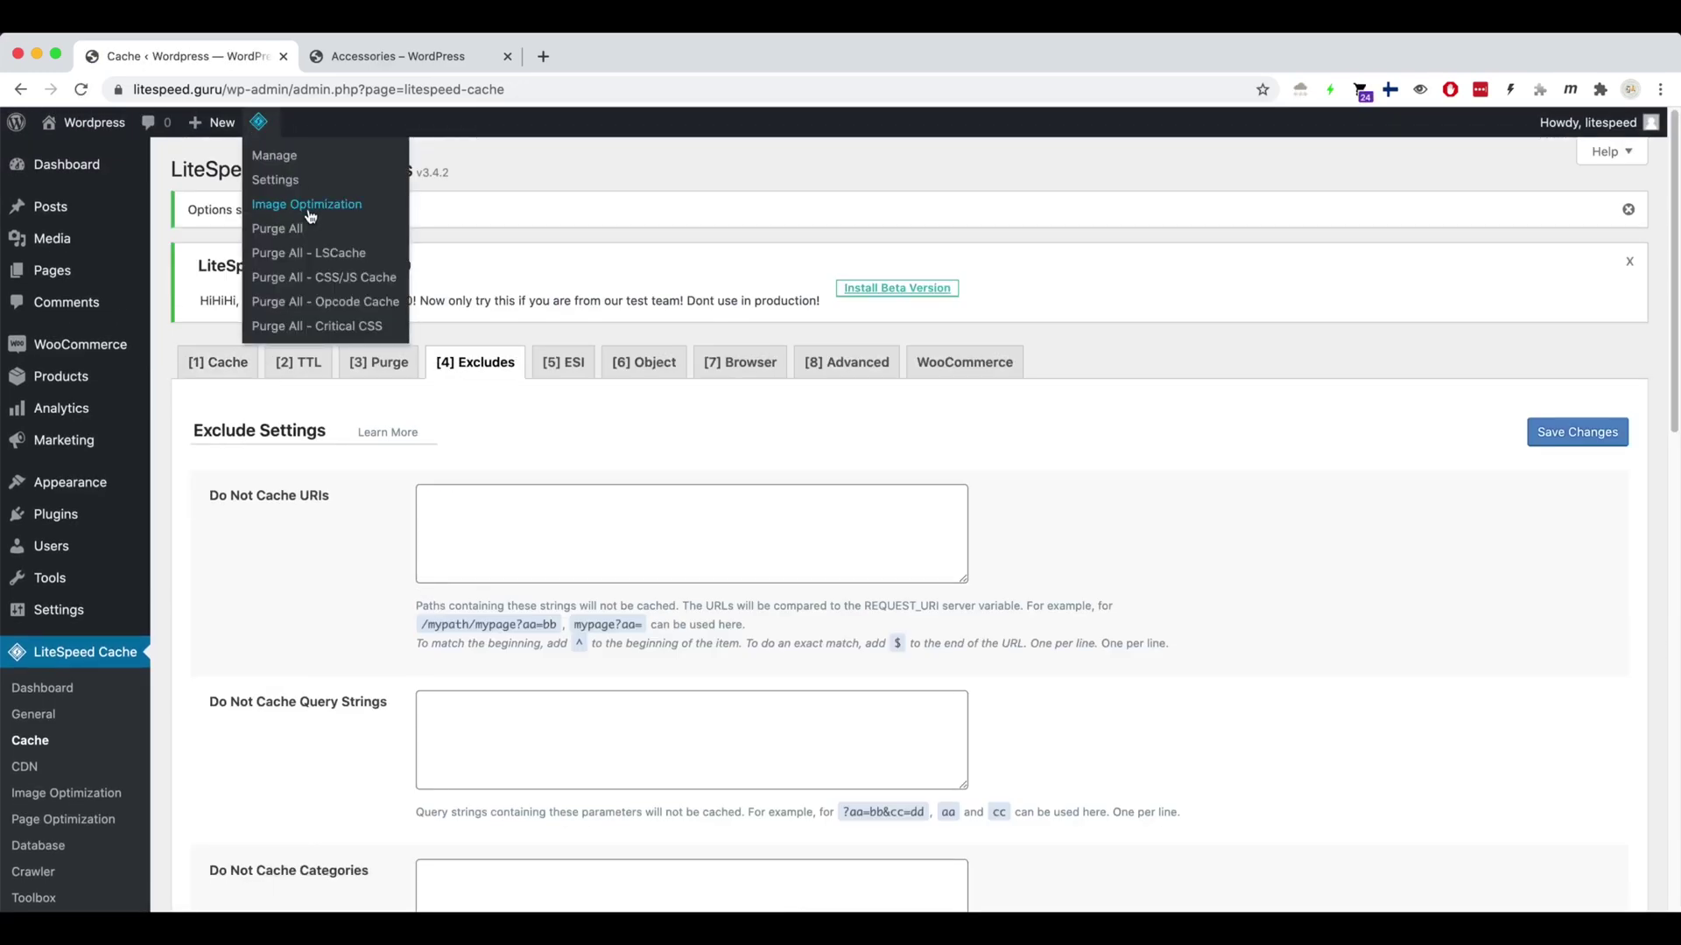
click(297, 225)
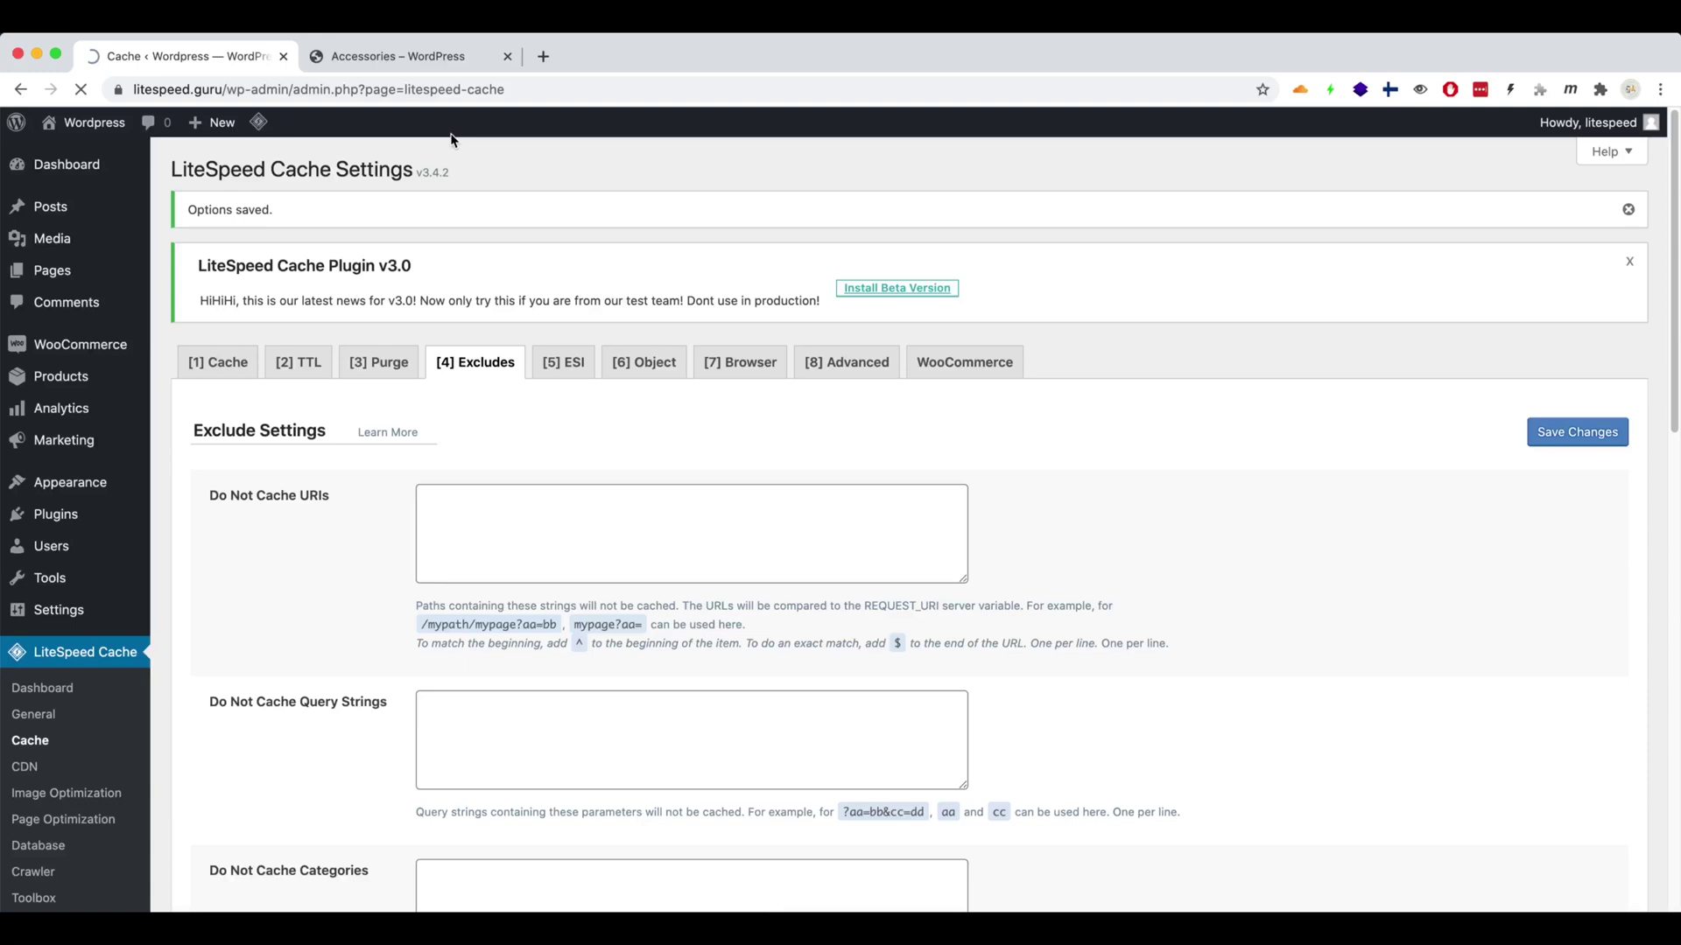
click(433, 66)
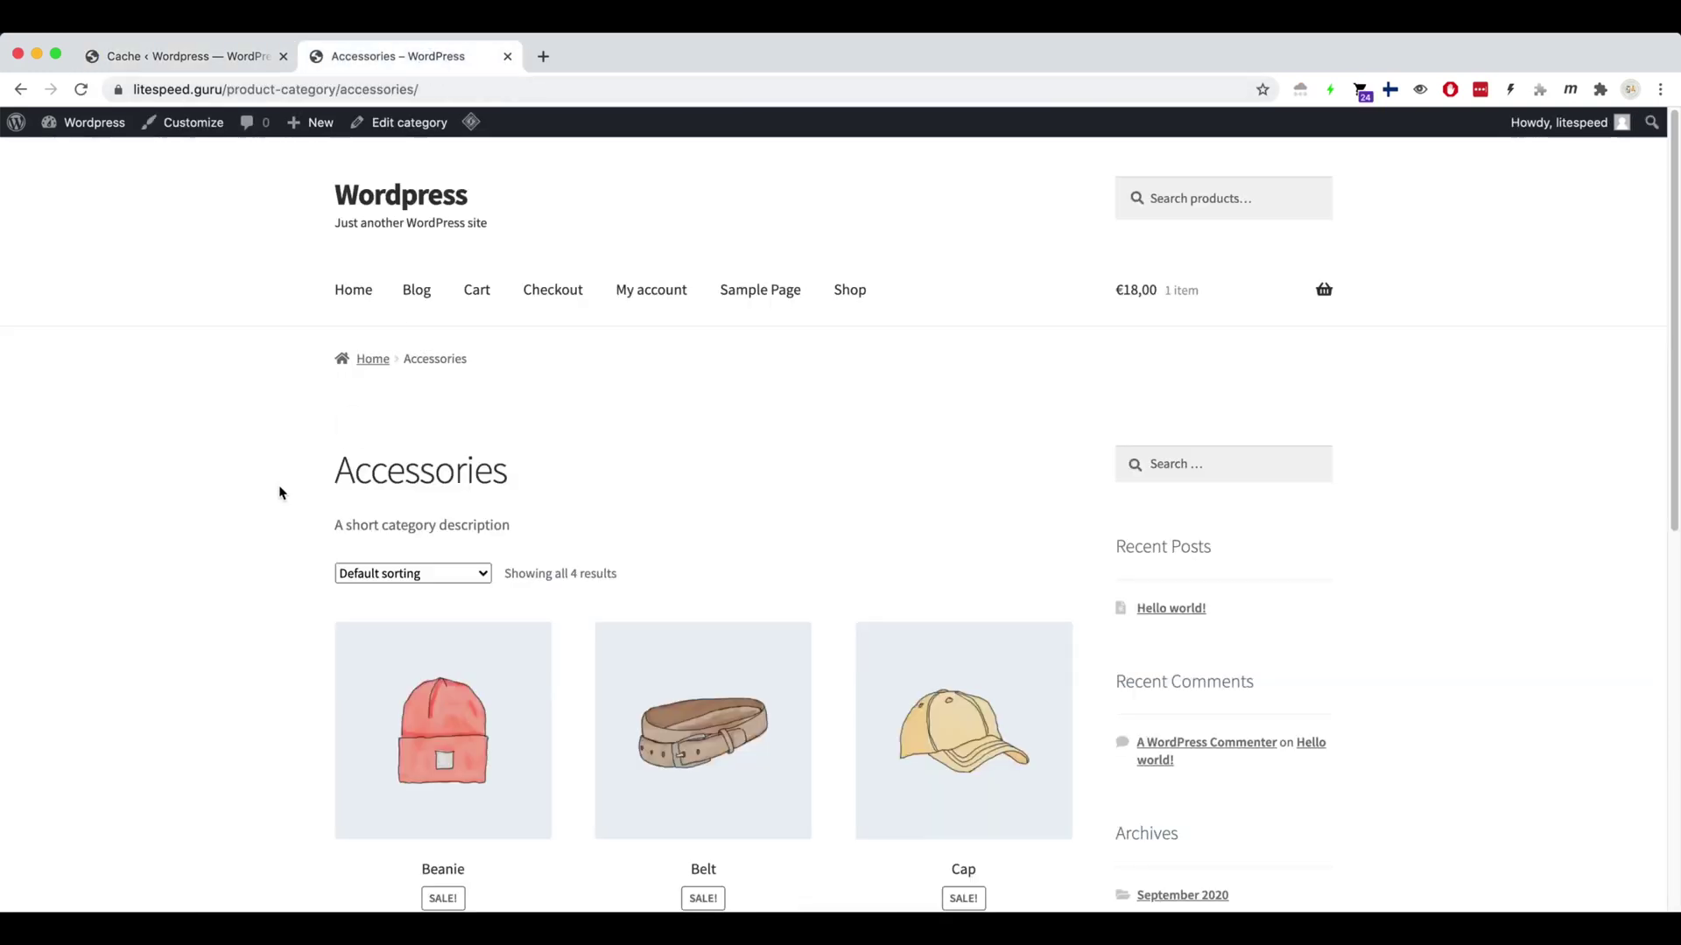
click(356, 359)
key(super+grave)
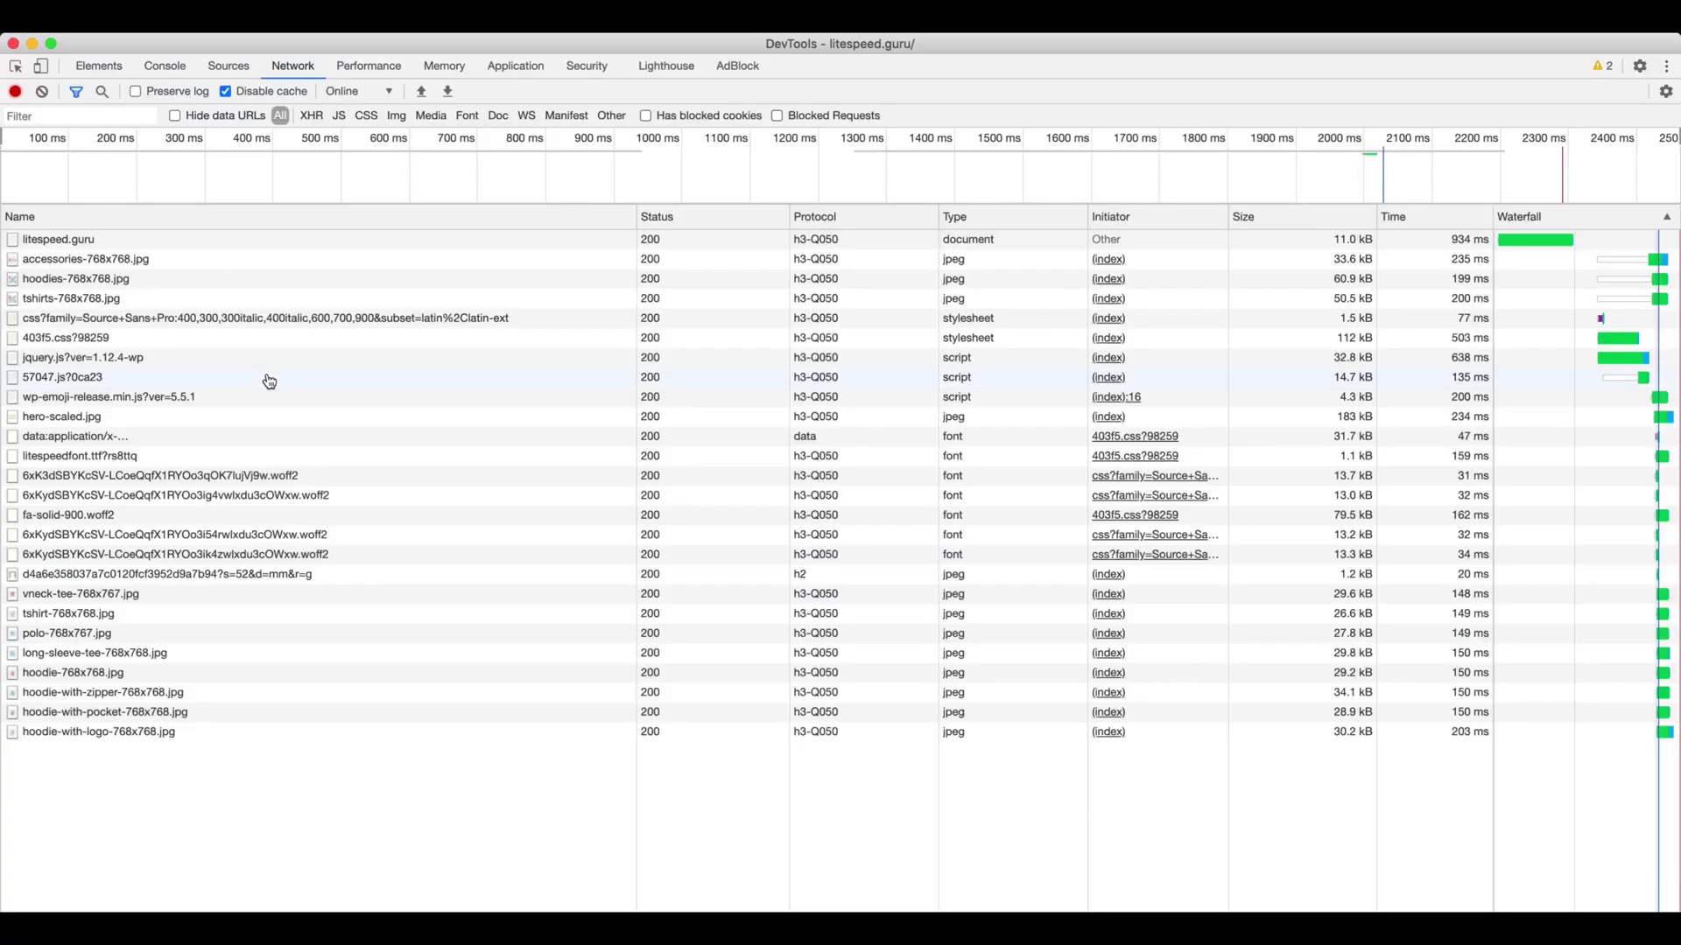
key(super+r)
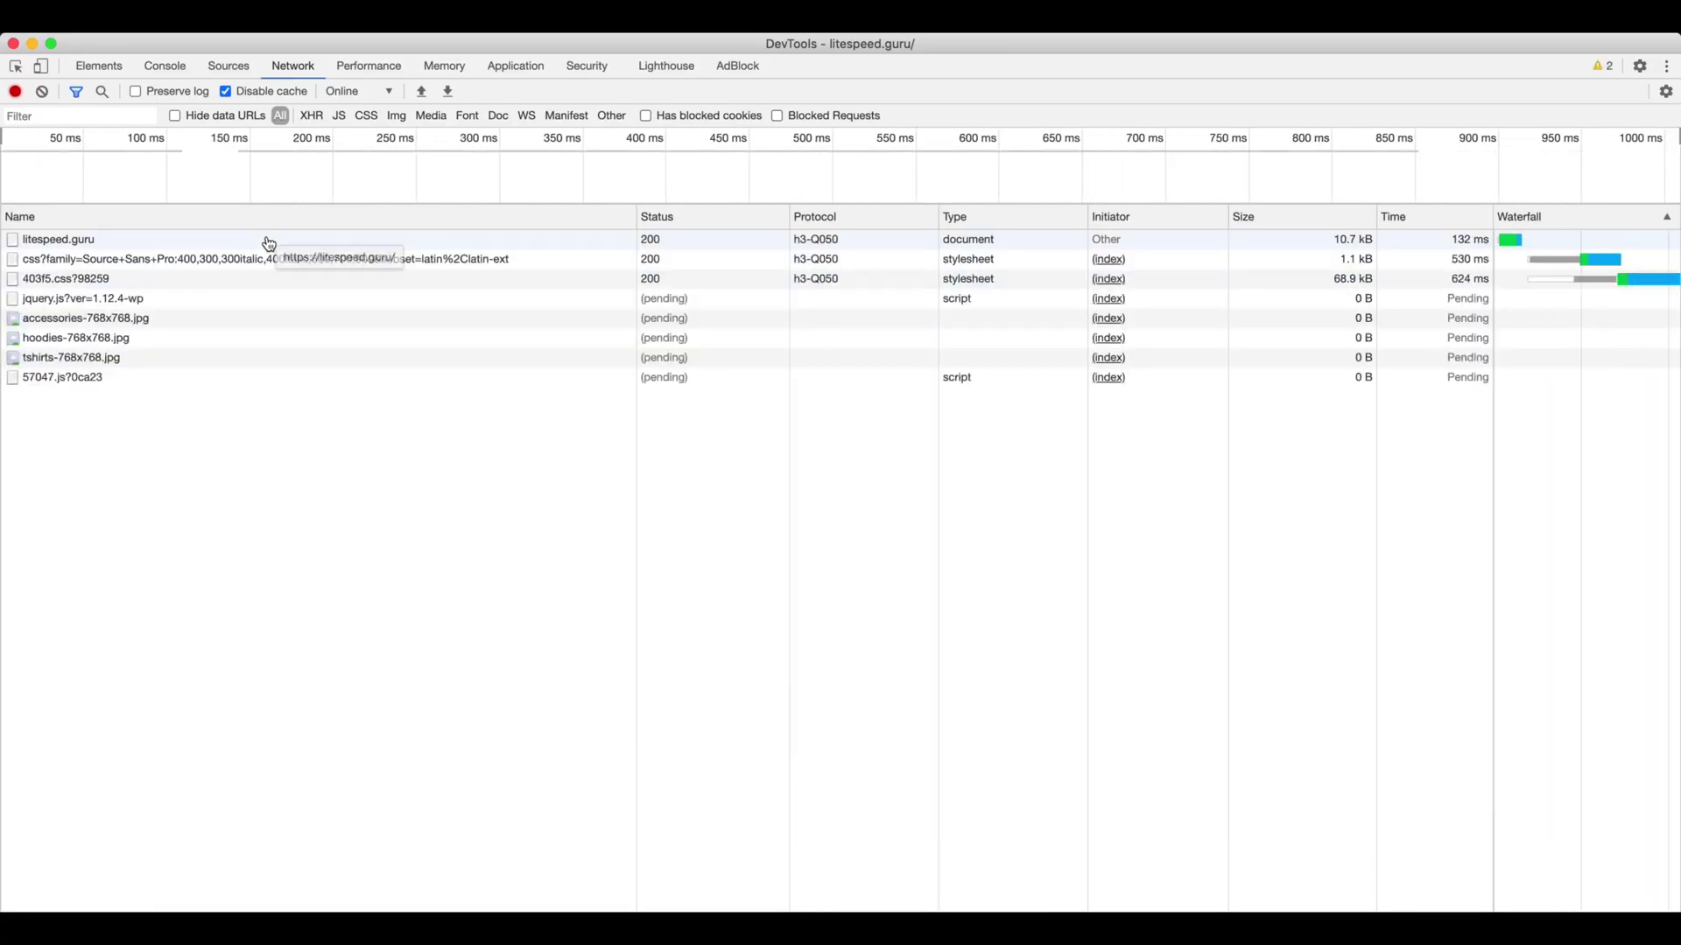
click(270, 244)
click(833, 628)
Step: Reload the Accessories page and confirm its response shows x-litespeed-cache: hit,private
key(super+grave)
scroll(439, 652, down, 5)
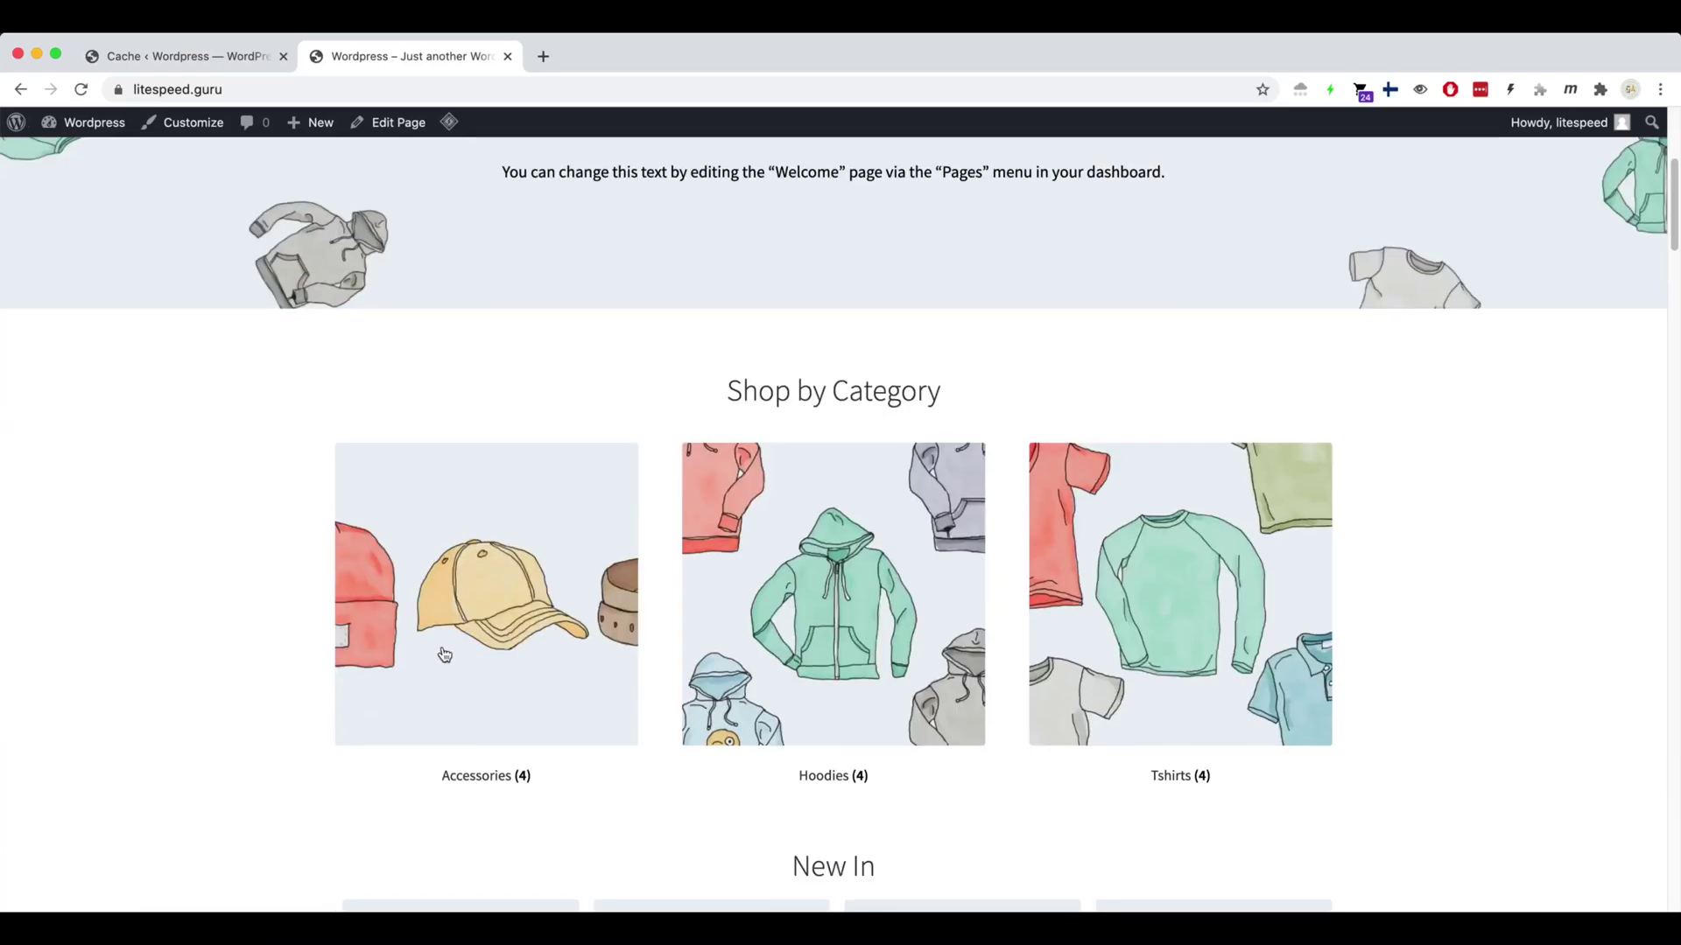
key(super+grave)
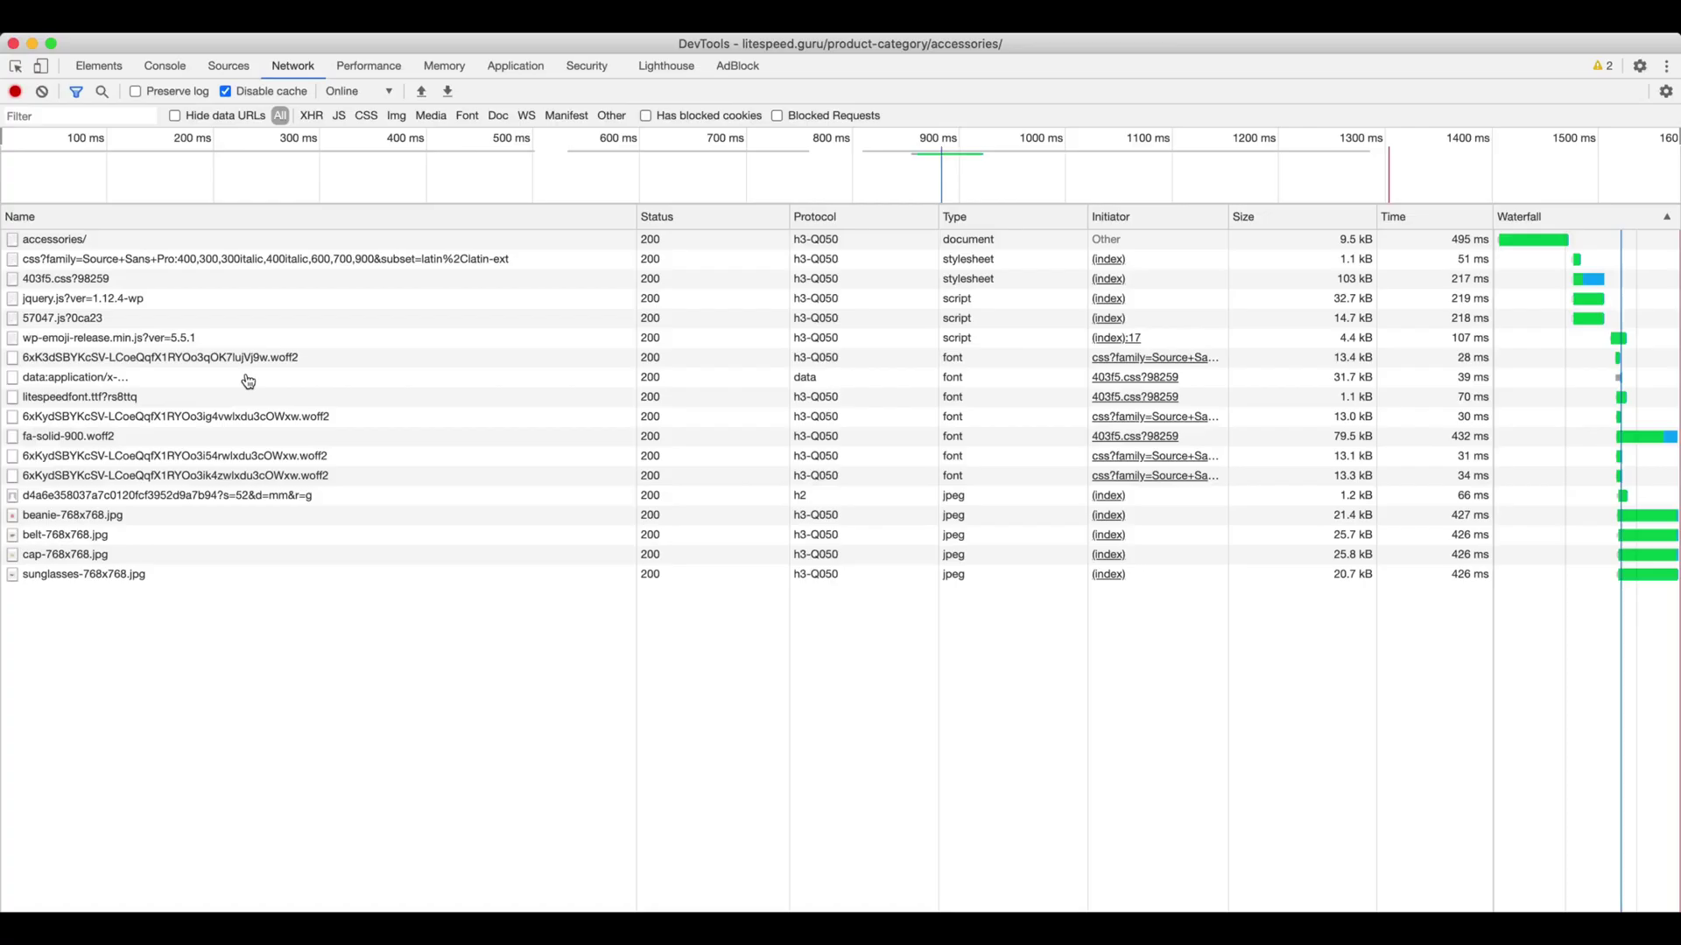
click(253, 240)
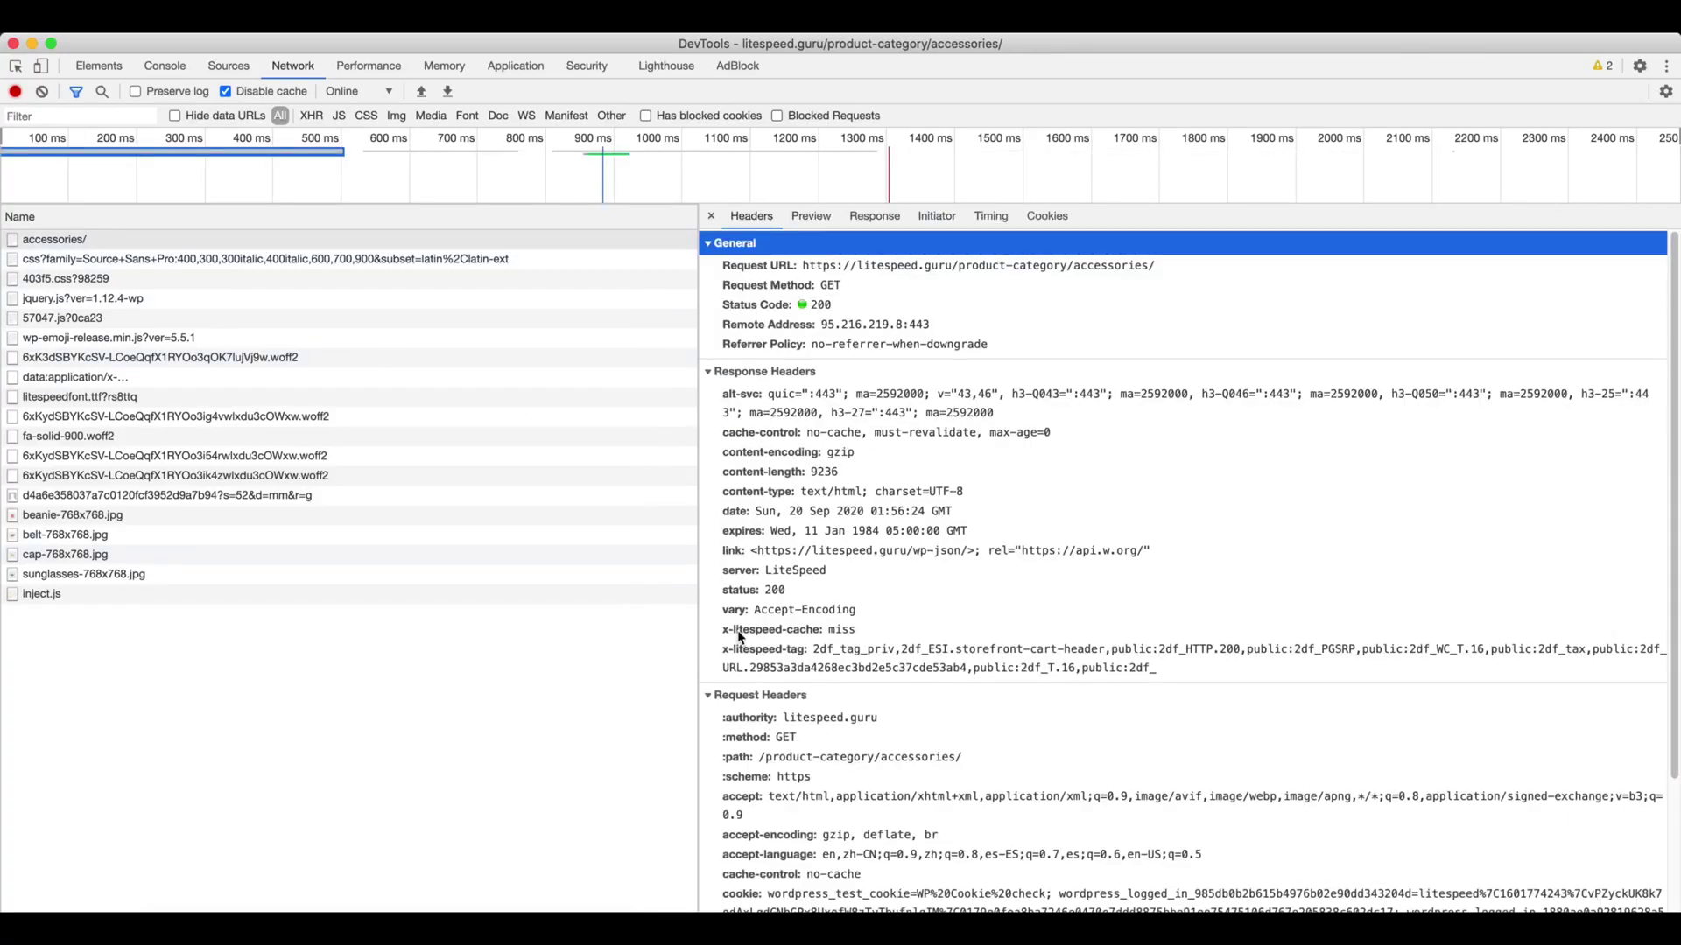
key(super+r)
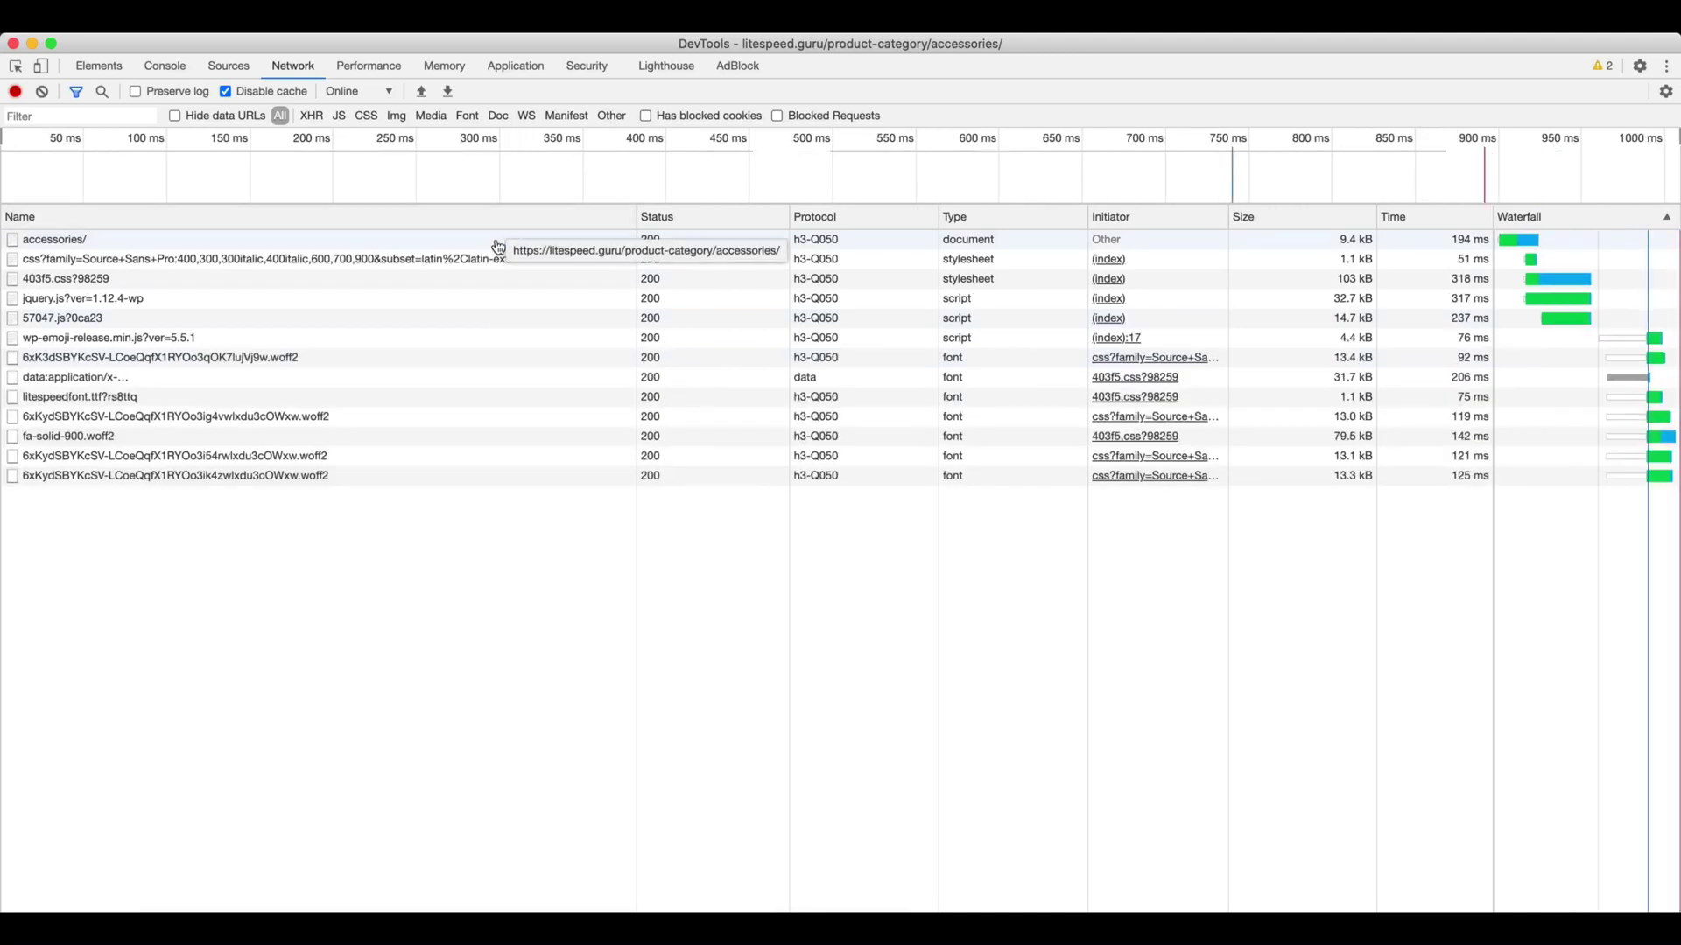
click(490, 240)
click(955, 630)
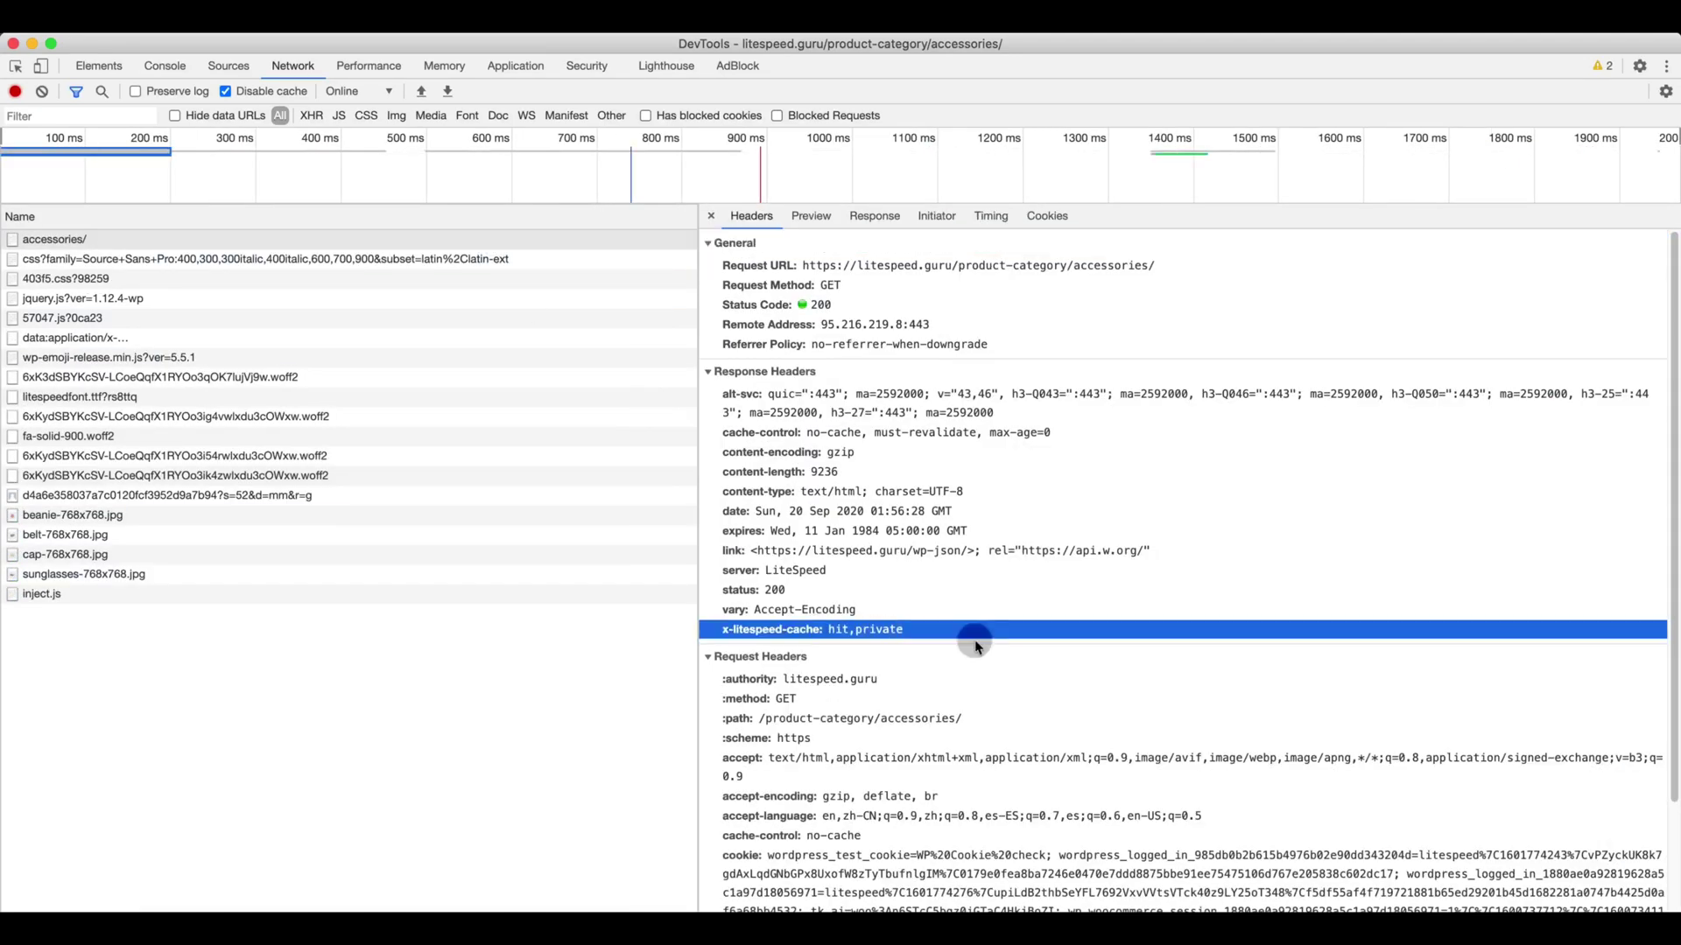